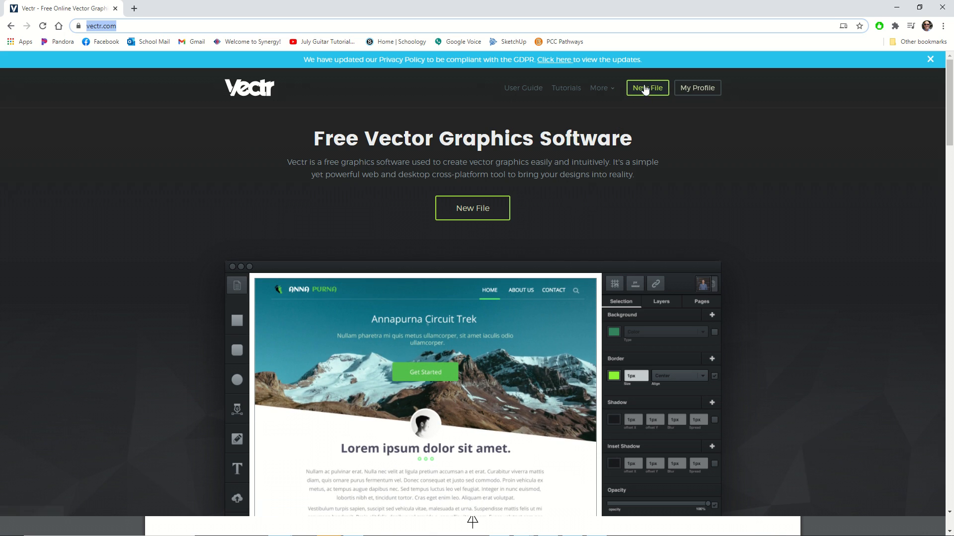
Step: Create a new file and draw a rectangle about 458 px wide and 147 px high near the page's upper edge
click(645, 94)
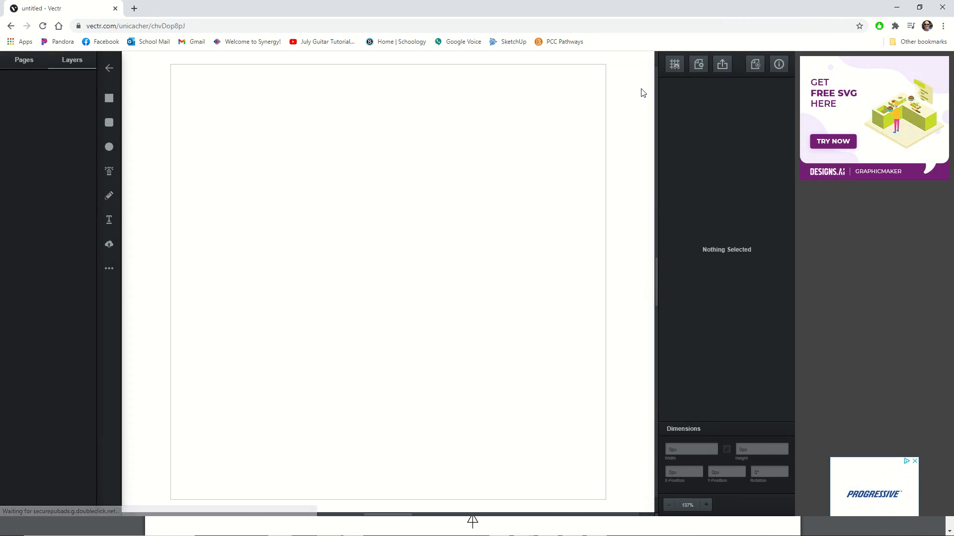
key(F11)
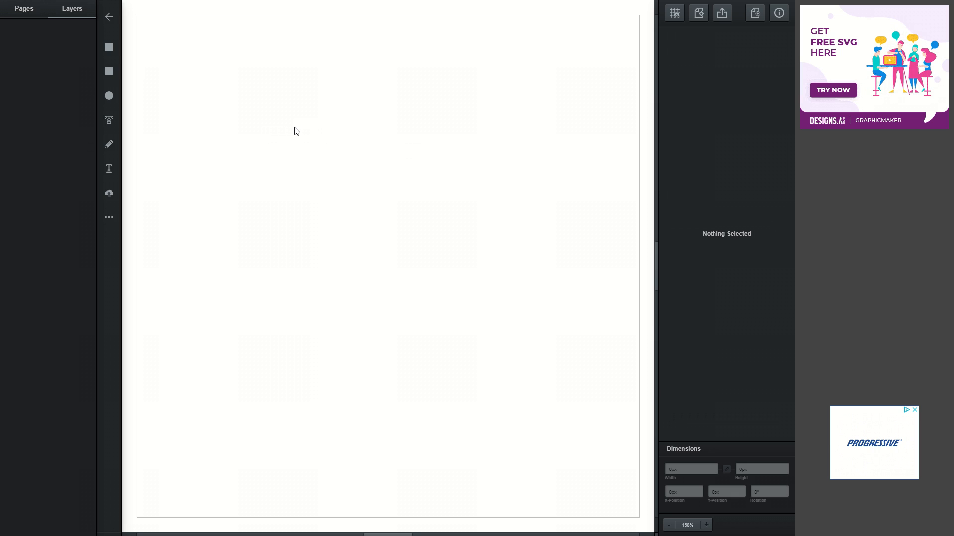
click(113, 50)
drag(191, 71, 551, 186)
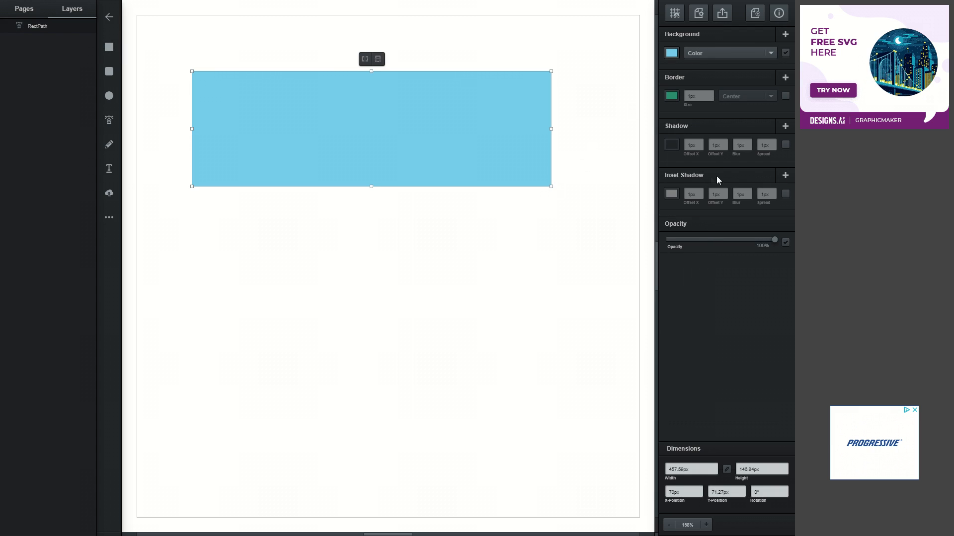
Step: Remove the rectangle's background fill and give it a border in colour #0000ff
click(785, 52)
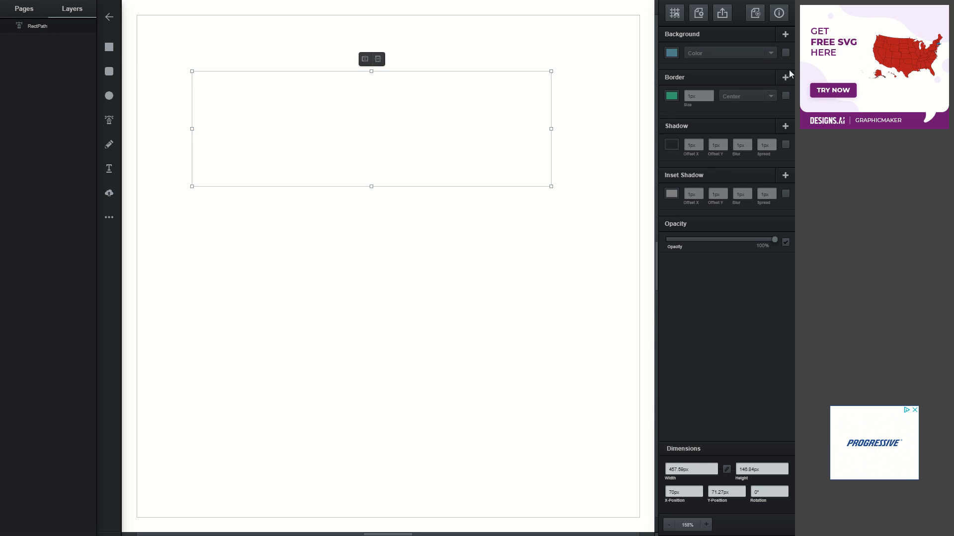
click(670, 96)
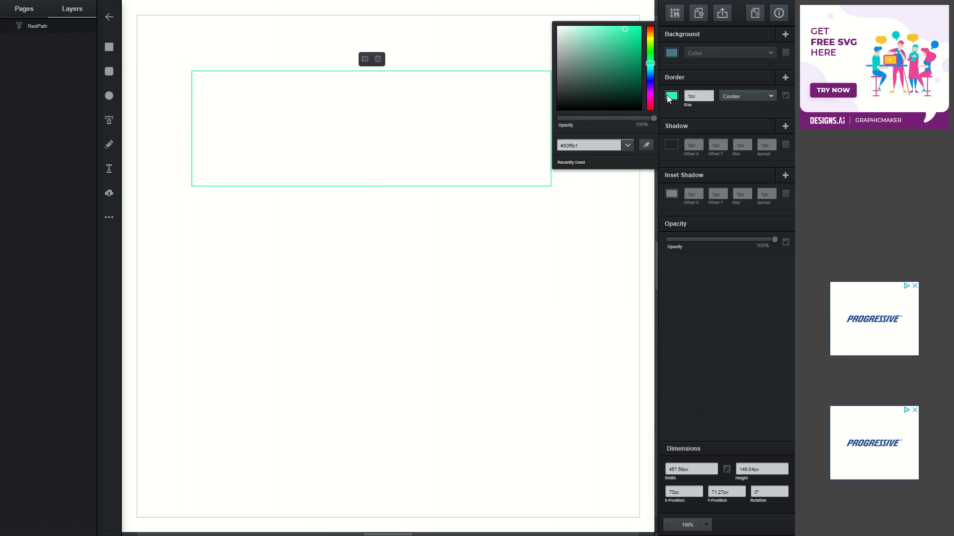
click(607, 148)
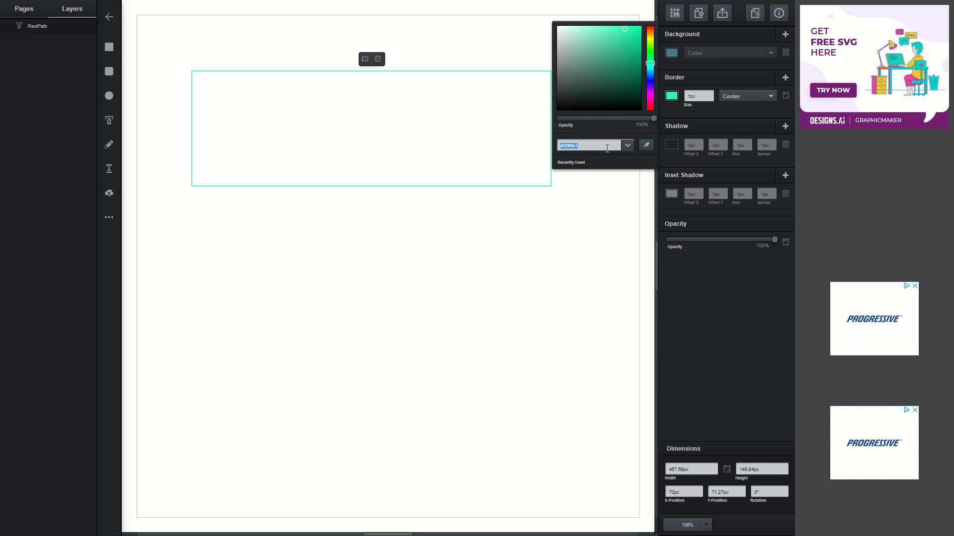
text(#0000ff)
key(Return)
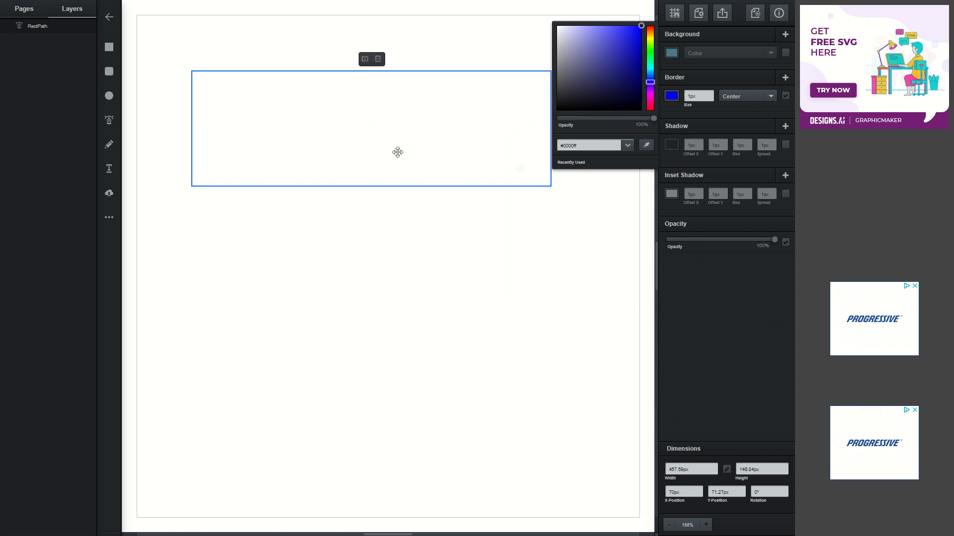
click(591, 204)
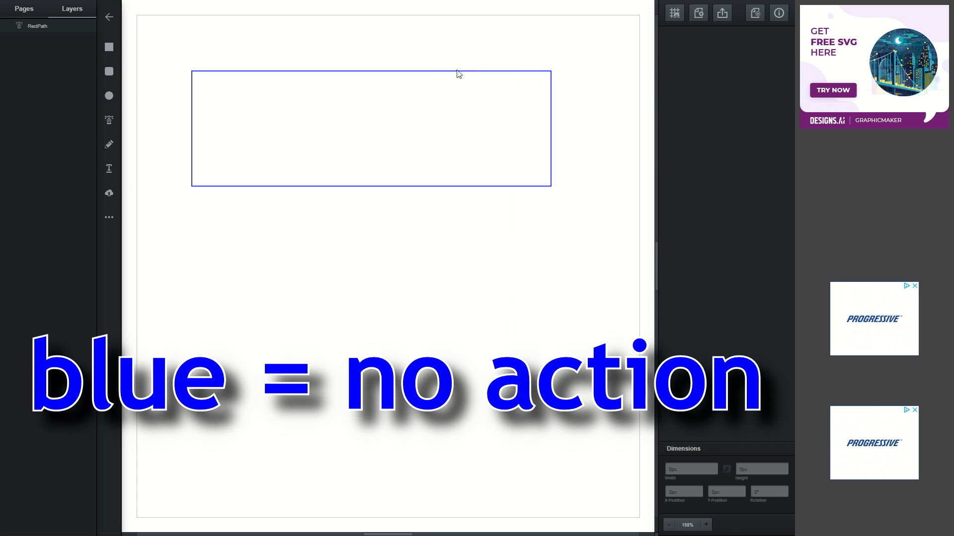
Step: Set the document's measurement units to inches
click(544, 72)
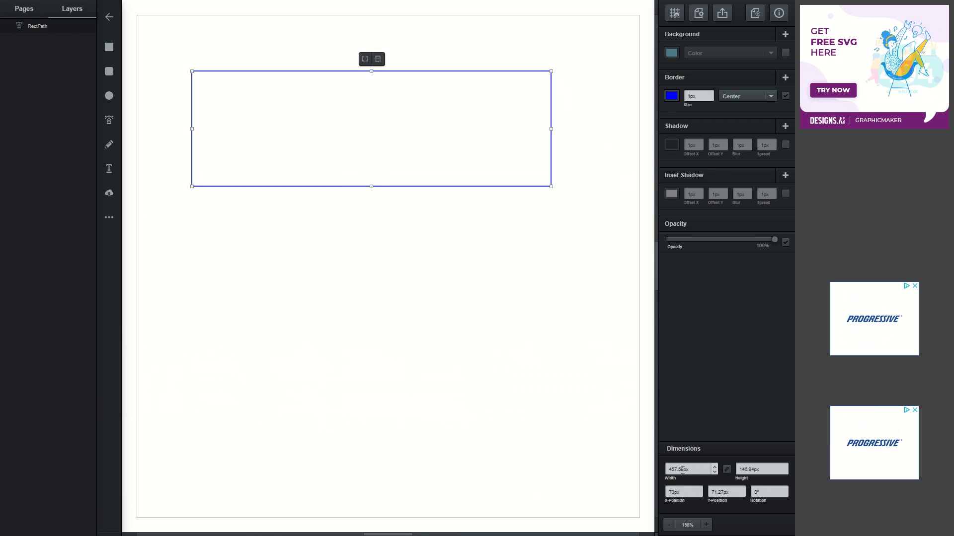
key(Escape)
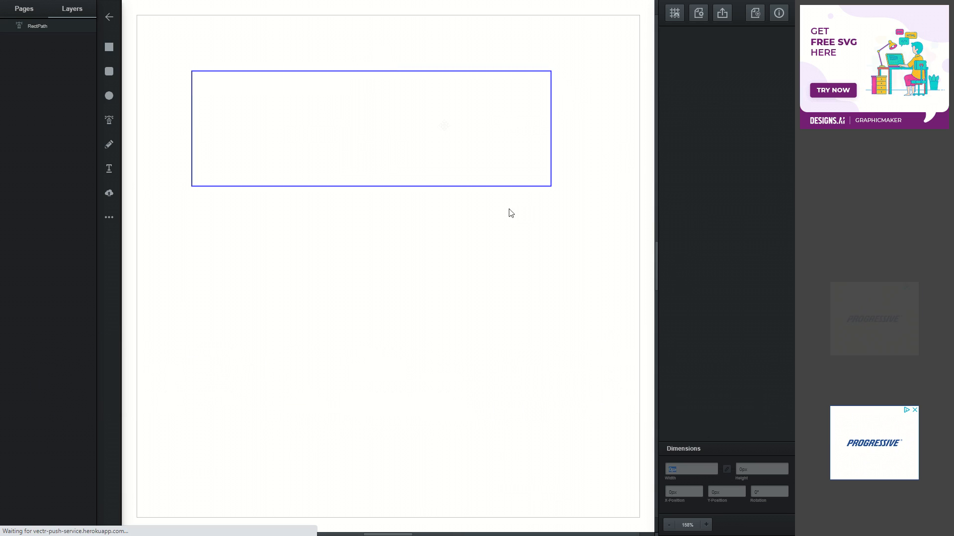
click(470, 185)
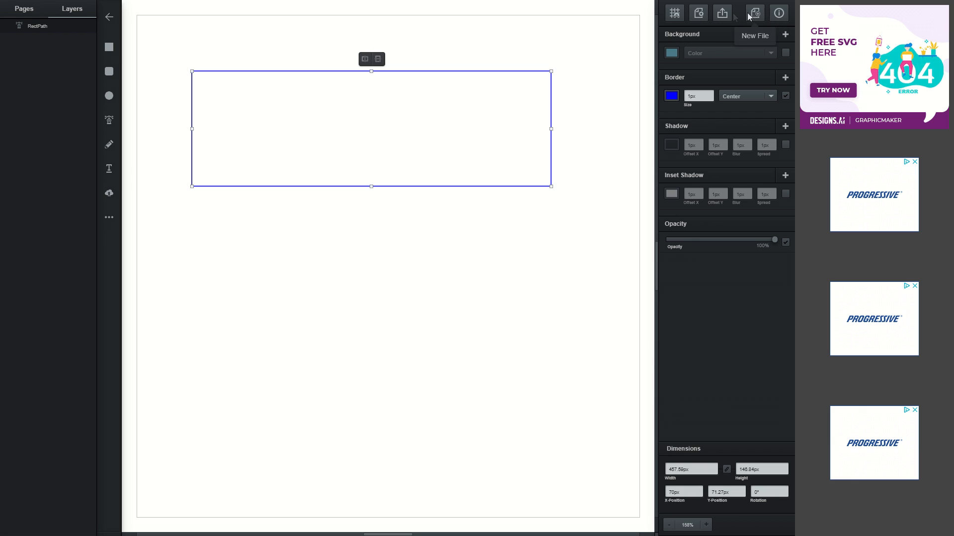
click(697, 20)
click(688, 84)
click(689, 125)
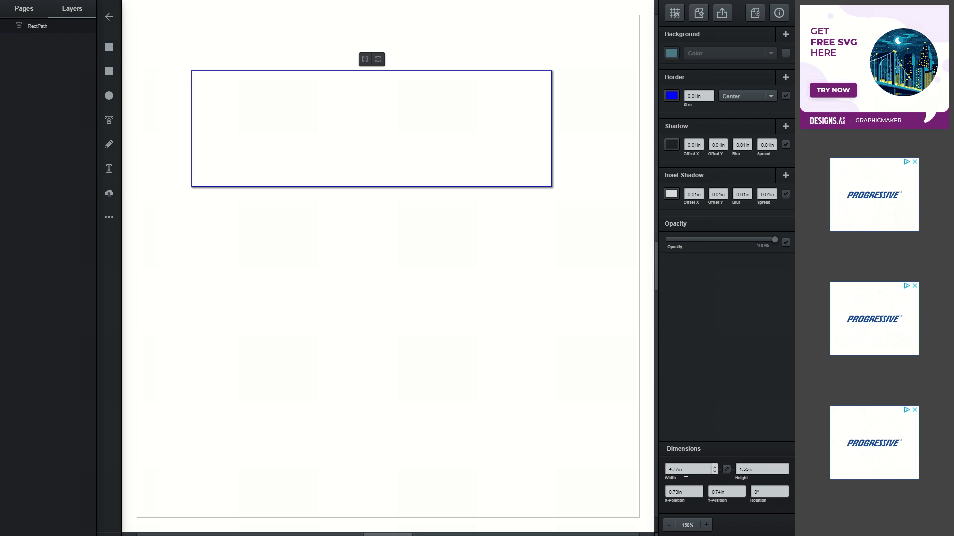
Step: Resize the rectangle to 3.5 in wide by 1 in high with proportions unlocked, and disable its shadow and inset shadow
click(649, 468)
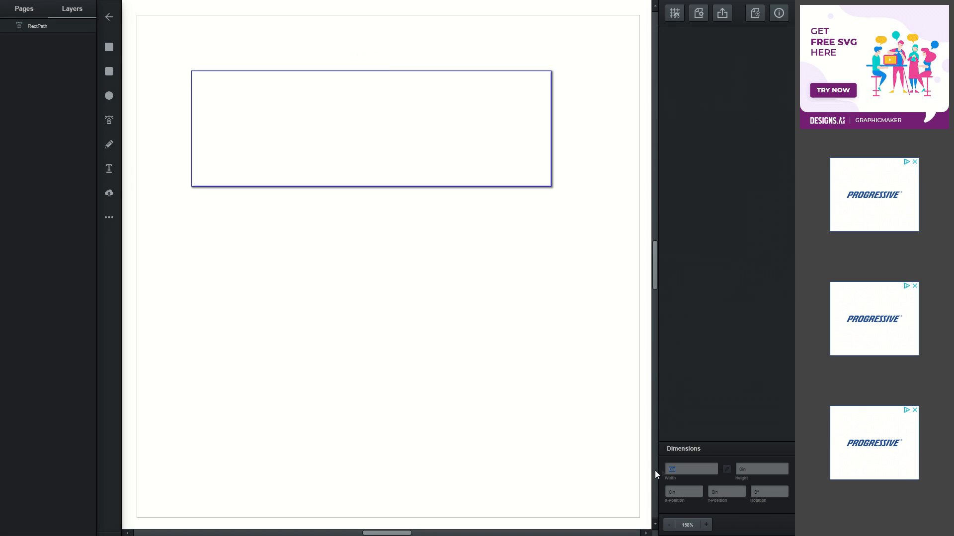
click(470, 187)
click(697, 473)
text(3.5)
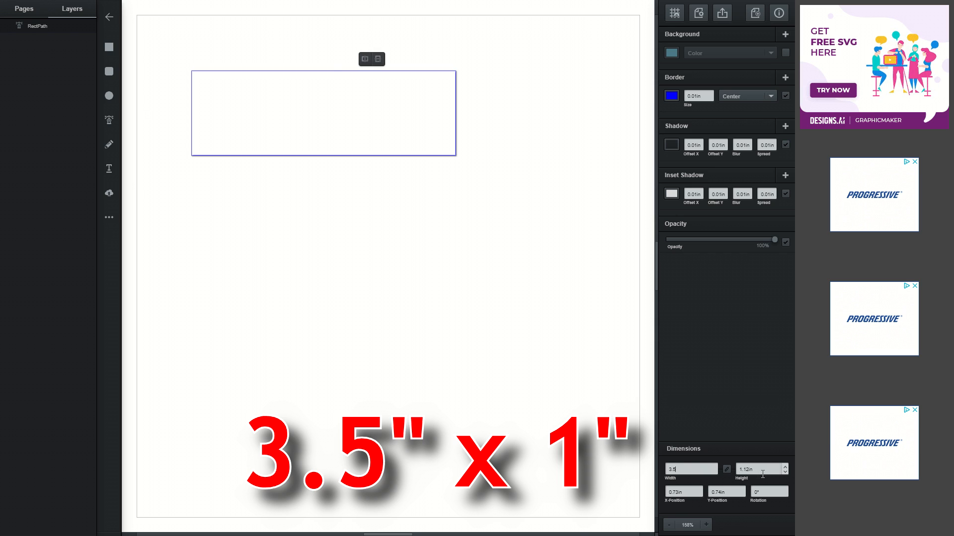
click(760, 471)
text(1)
key(Return)
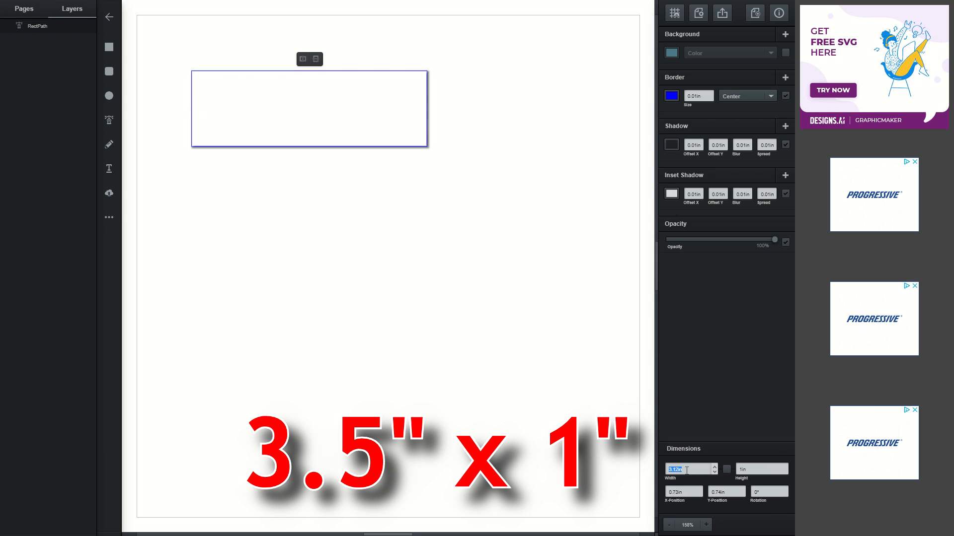
double_click(687, 470)
text(3.5)
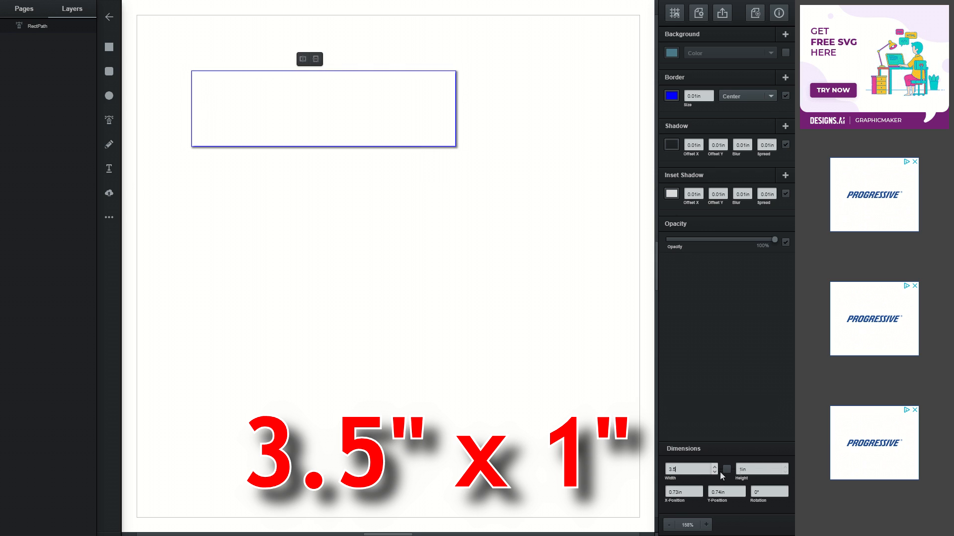
double_click(764, 468)
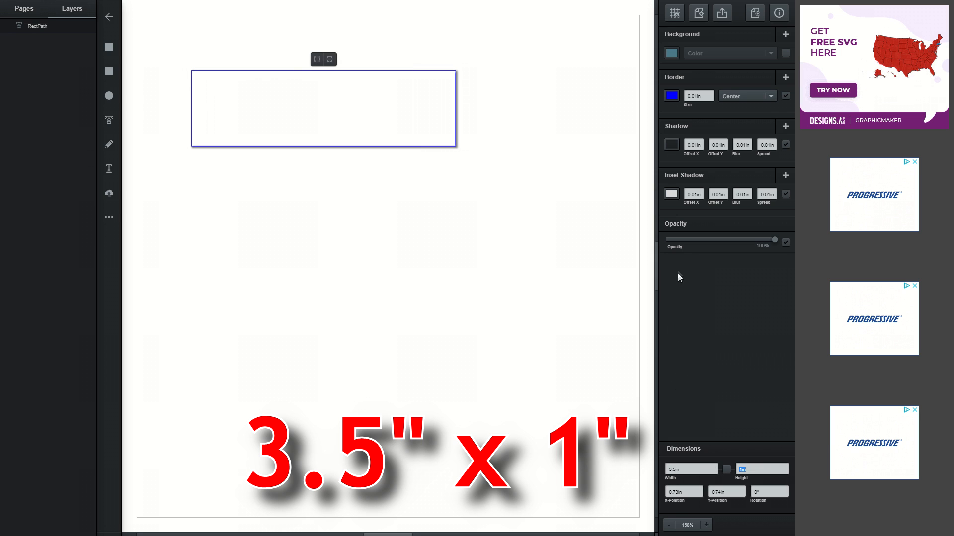
click(786, 146)
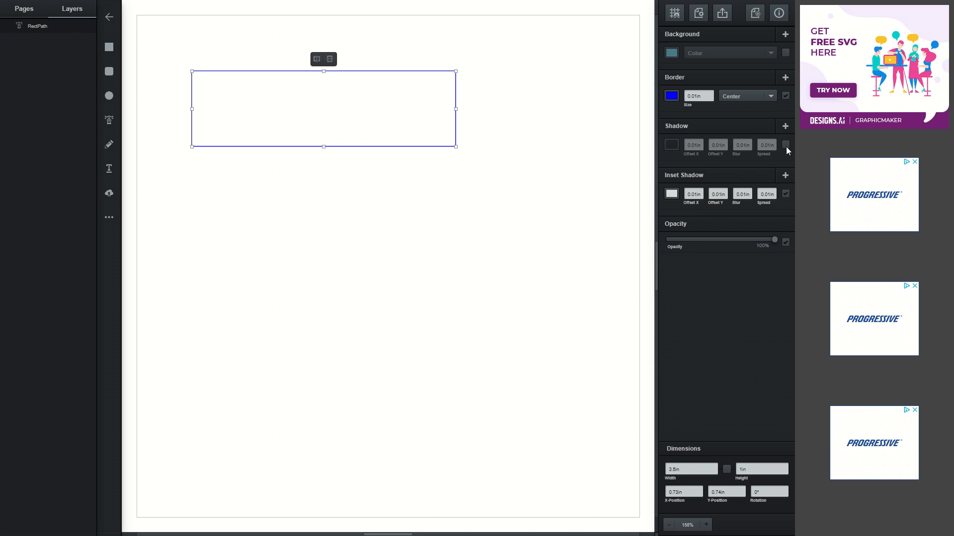
click(786, 194)
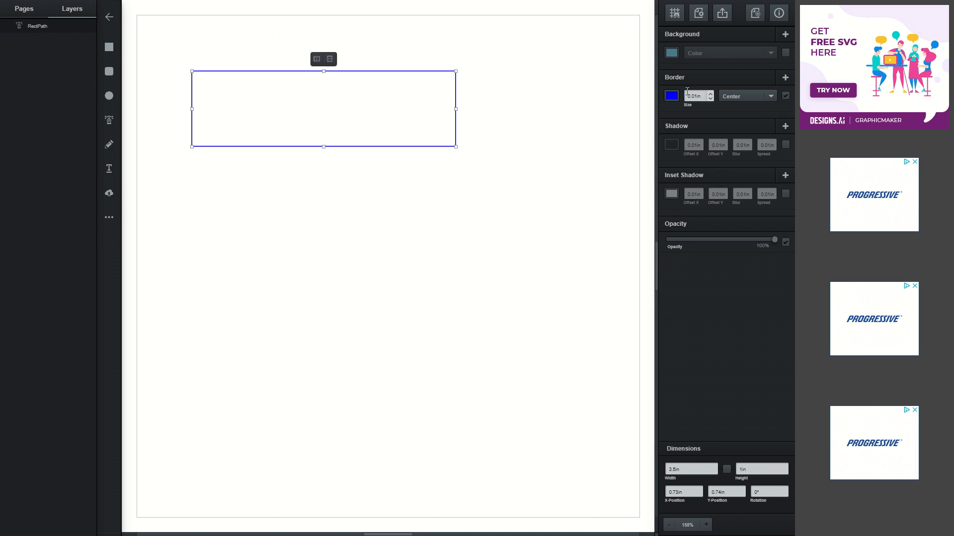
Step: Switch the document units to points and set the rectangle's border size to 2 pt
click(699, 14)
click(705, 85)
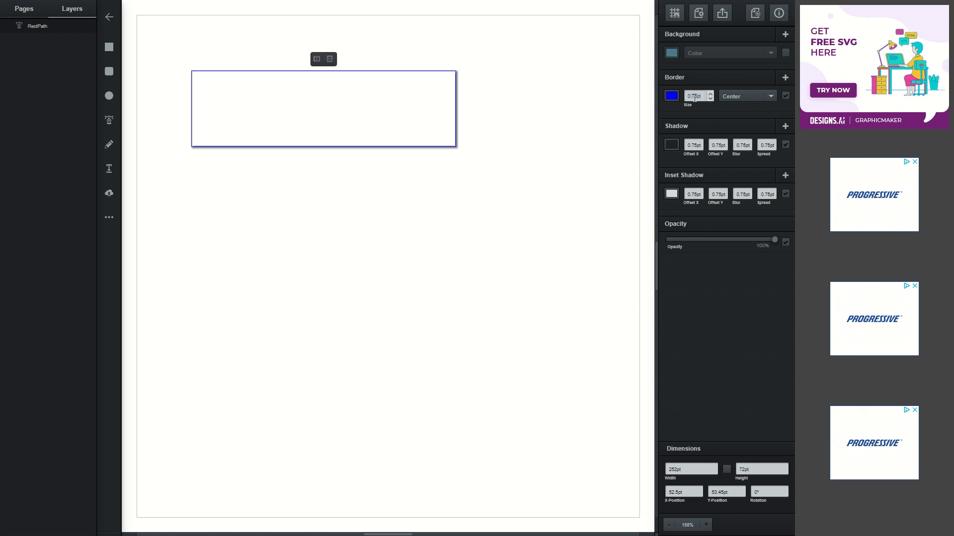
double_click(706, 94)
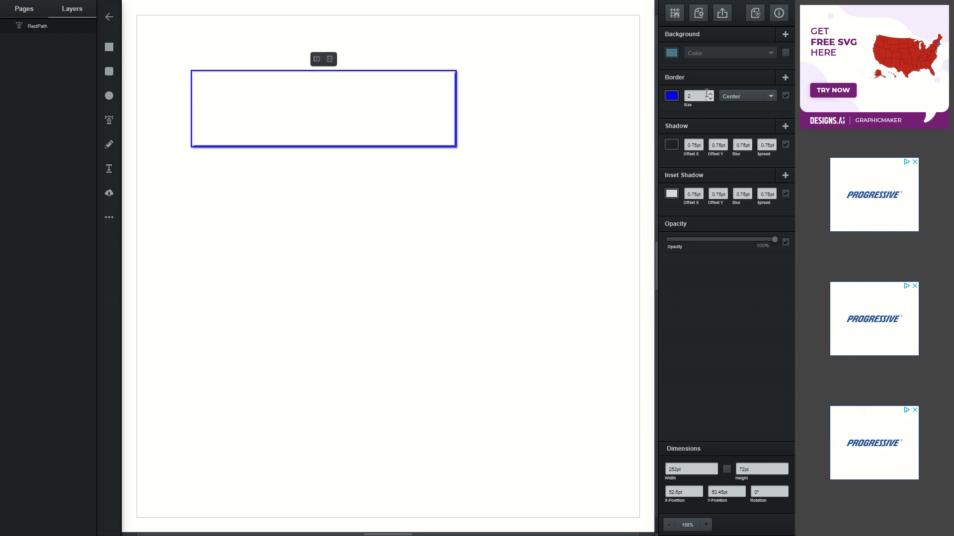
click(495, 176)
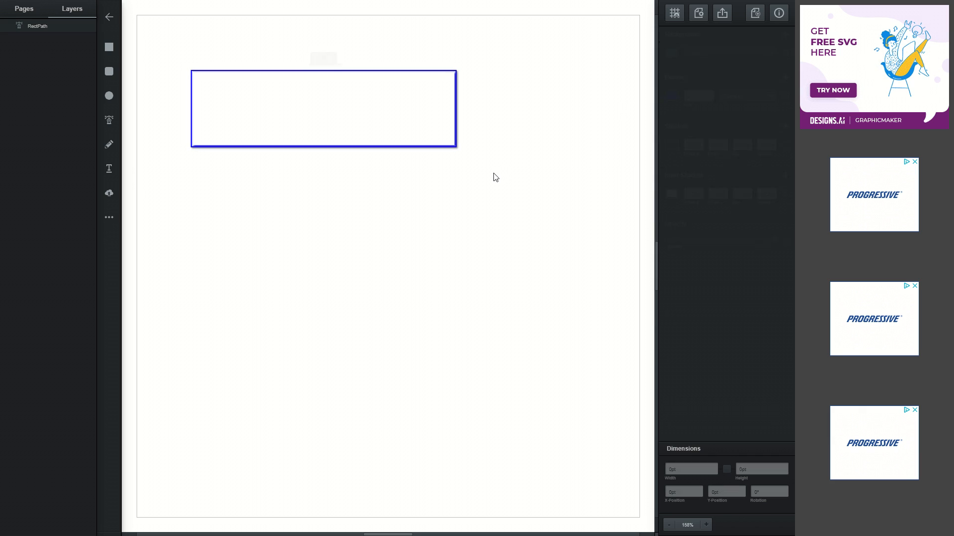
Step: Turn off the blue rectangle's shadow and inset shadow again, and switch the document units back to inches
click(455, 120)
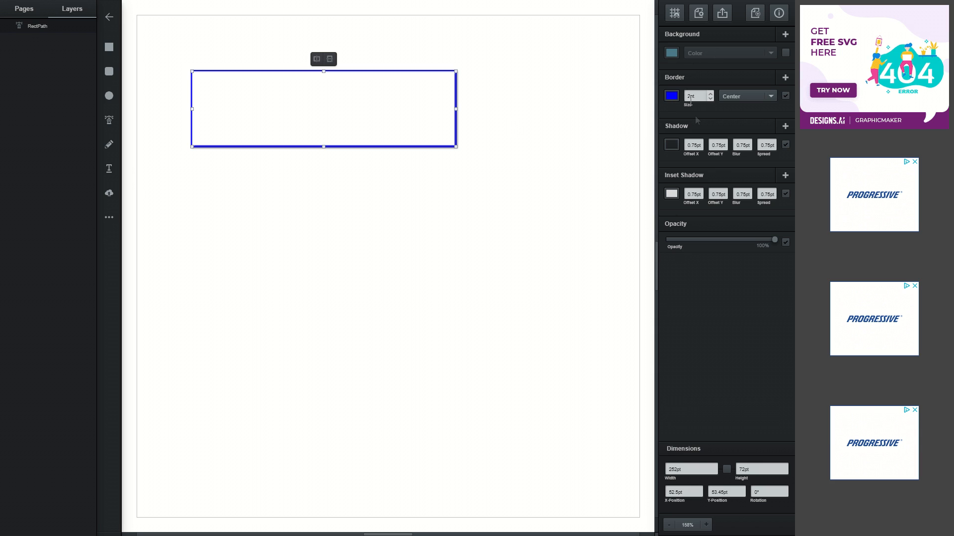
click(786, 143)
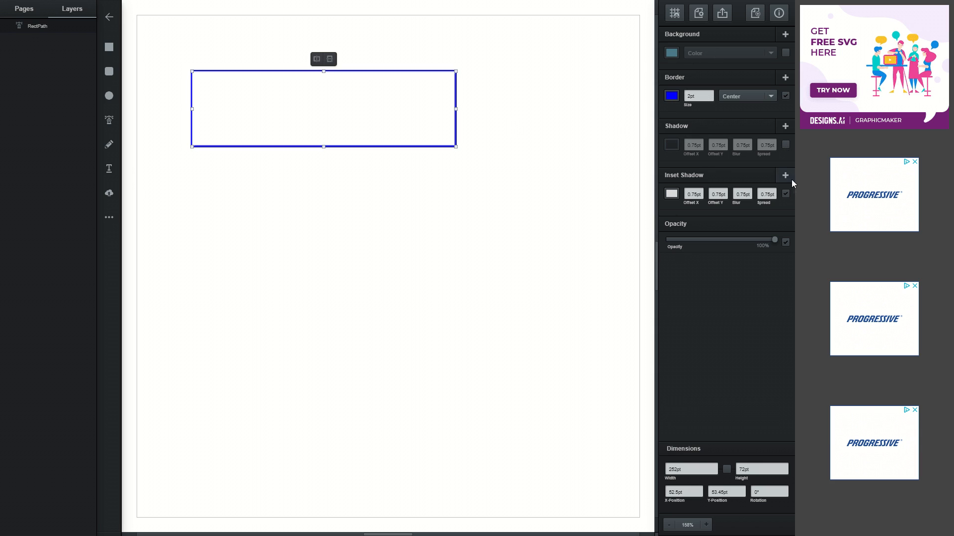
click(786, 194)
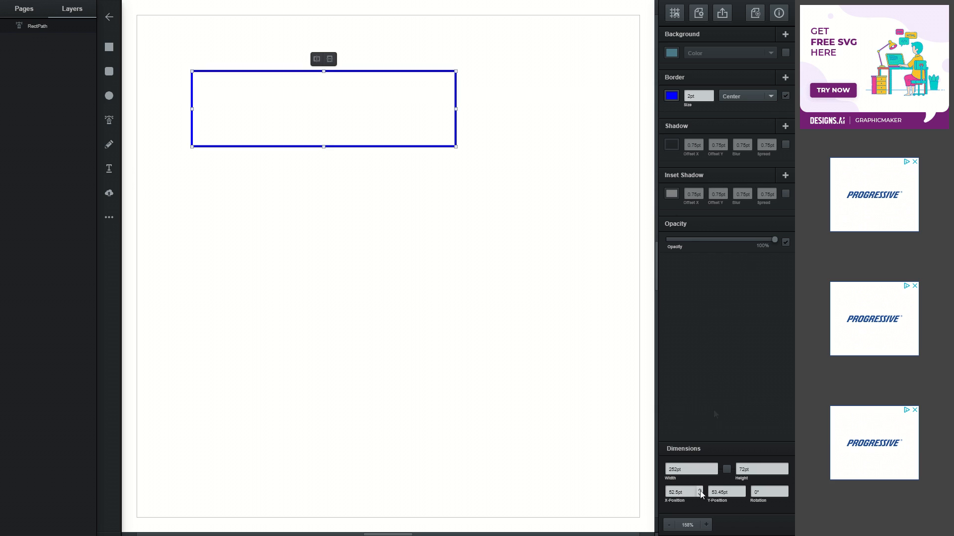
click(700, 14)
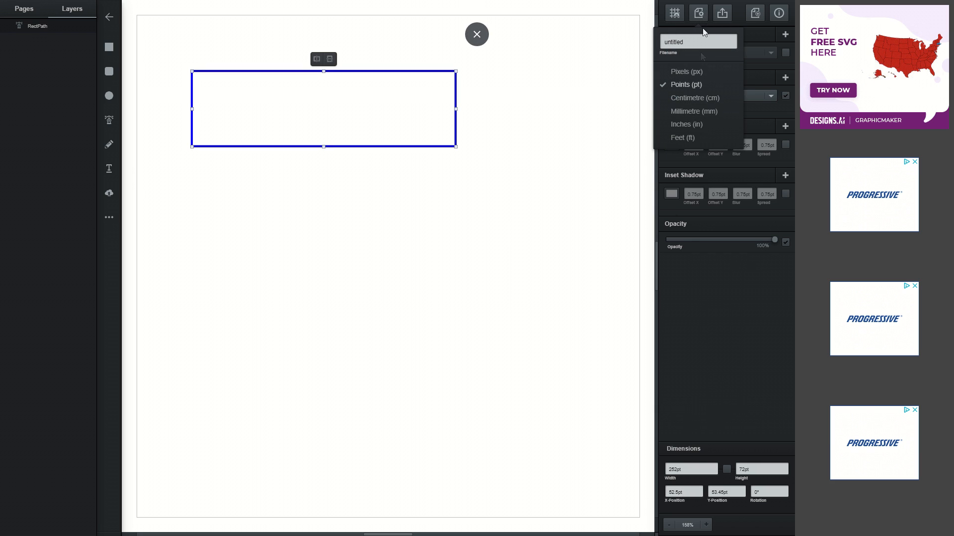
click(693, 98)
click(692, 125)
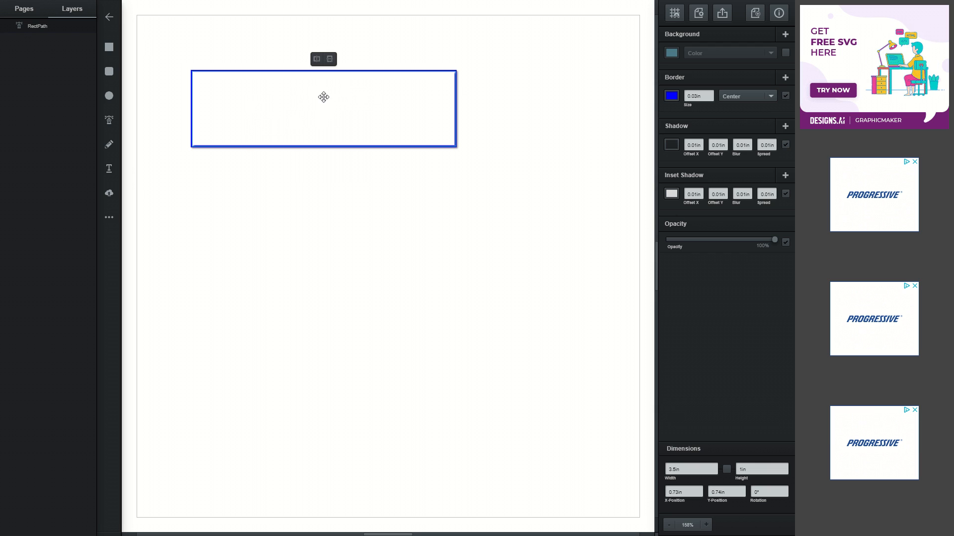
Step: Add the text "Odyssey for President" inside the rectangle, with "President" on a second line
click(109, 169)
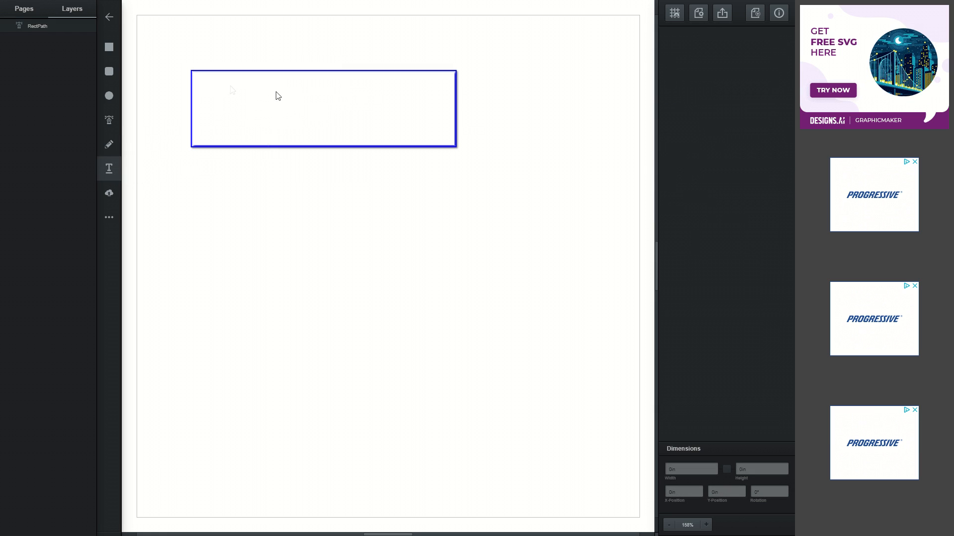
click(222, 89)
text(O)
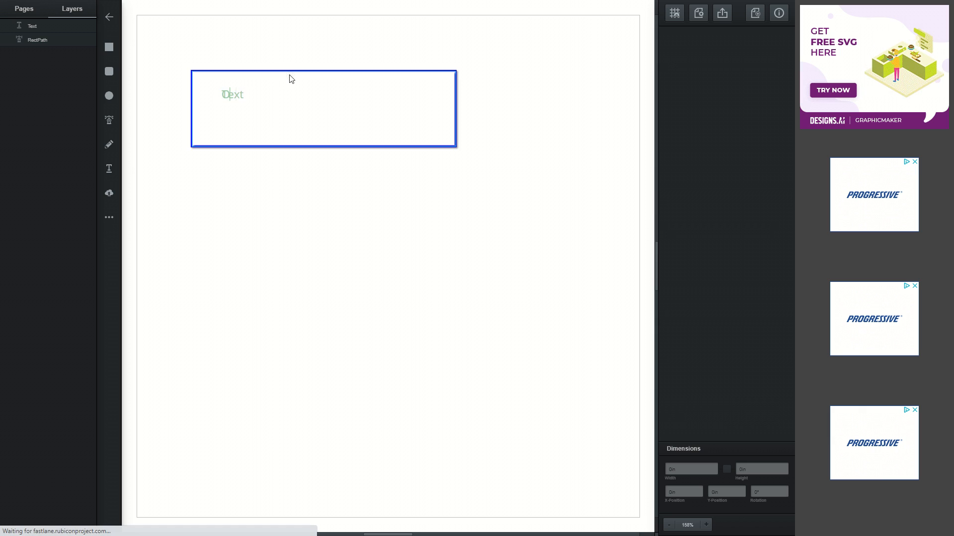
text(dyssey for)
key(Return)
text(President)
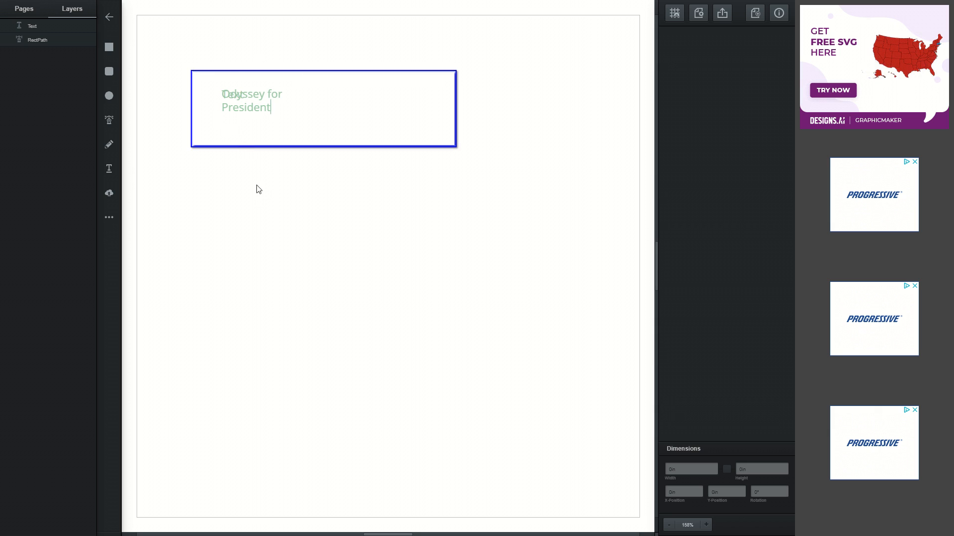
Step: Enlarge the two-line text to about 2 in wide and 0.93 in high and place it in the middle of the rectangle
click(259, 104)
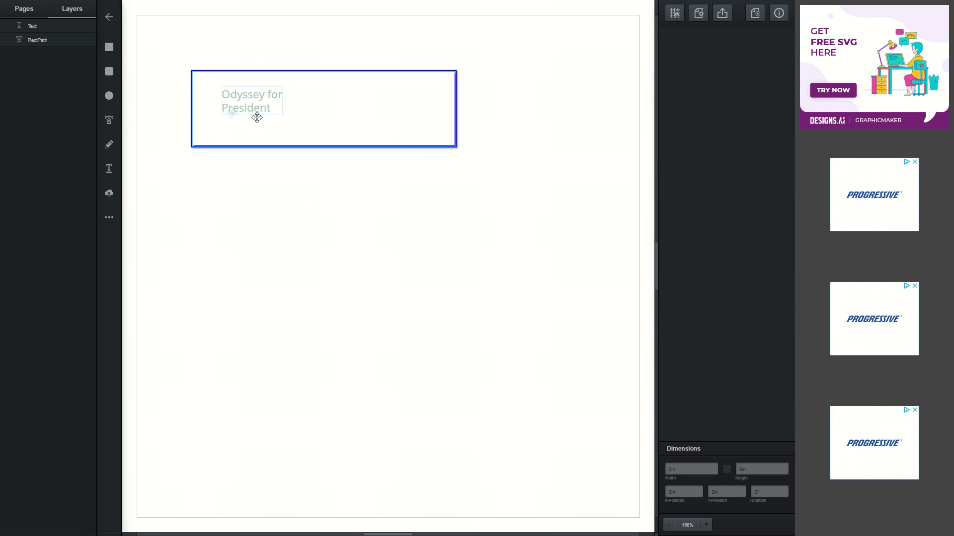
drag(241, 102, 396, 101)
drag(340, 91, 348, 97)
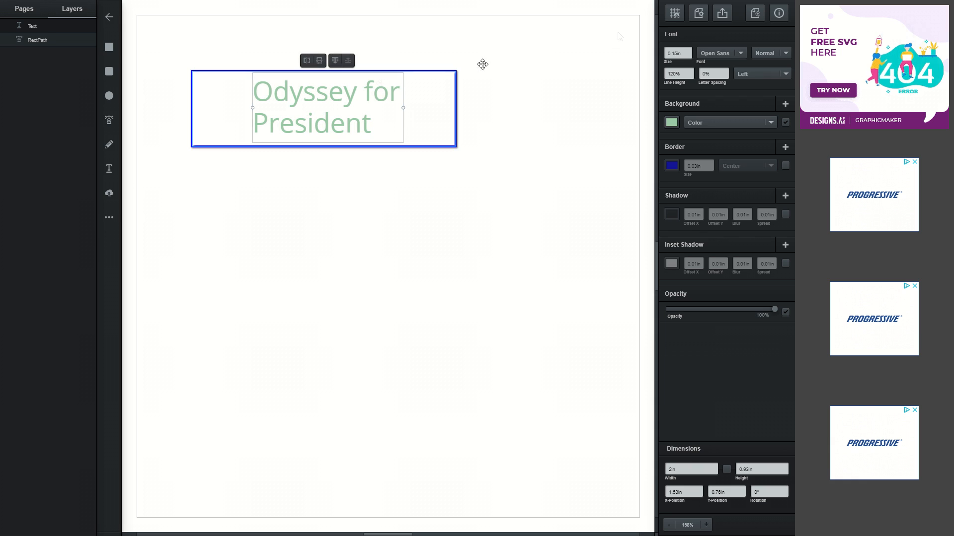
Step: Change the two-line text's font to Patua One, and enlarge it to about 2.08 by 0.97 in within the rectangle
click(740, 53)
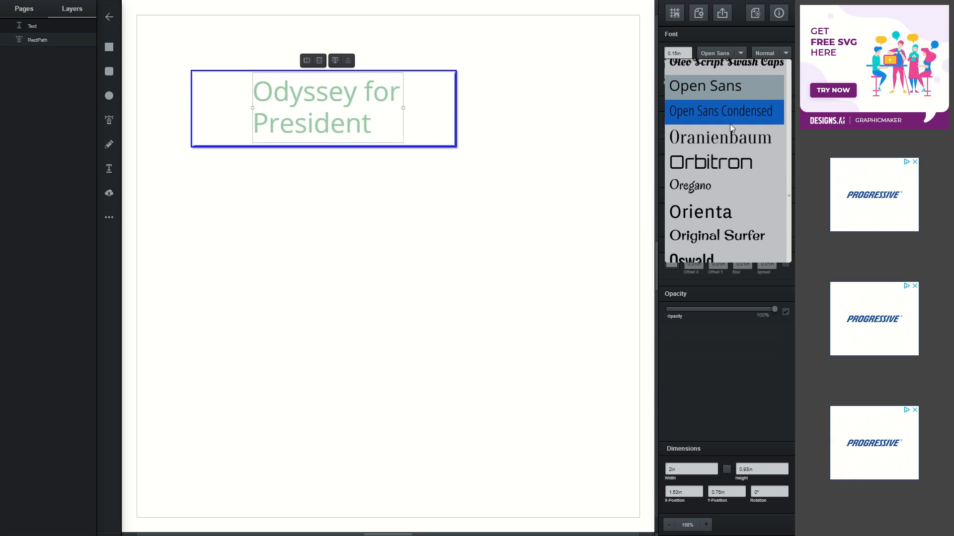
scroll(730, 127, down, 1)
scroll(729, 128, down, 8)
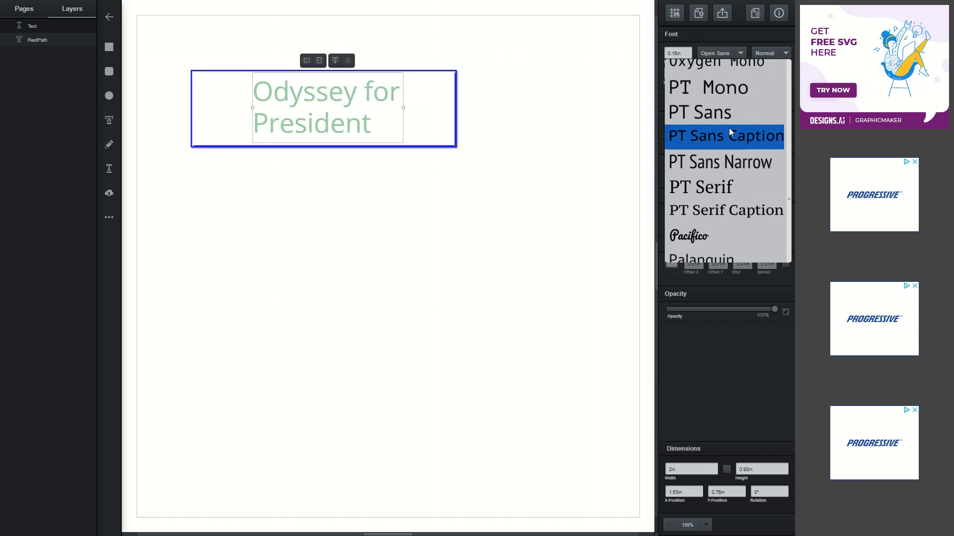
scroll(729, 132, down, 12)
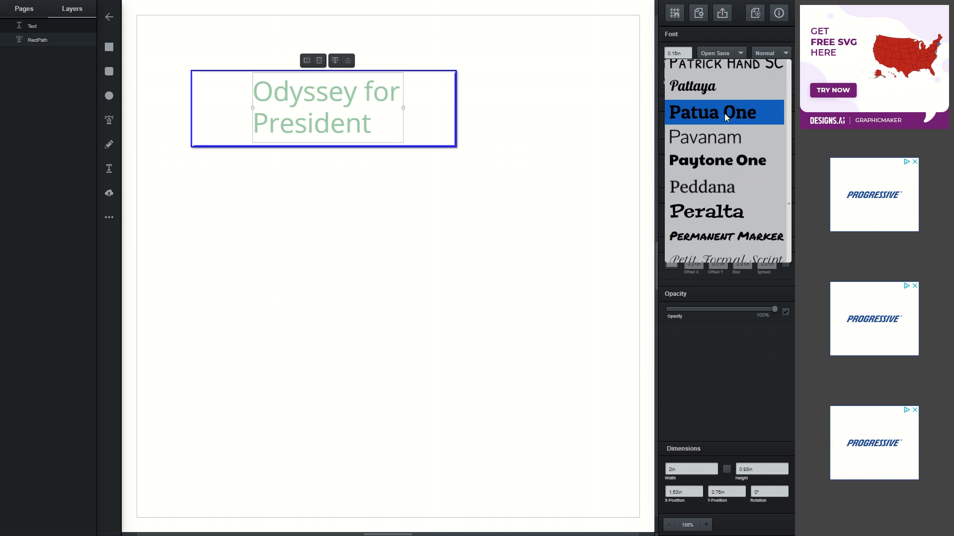
click(723, 116)
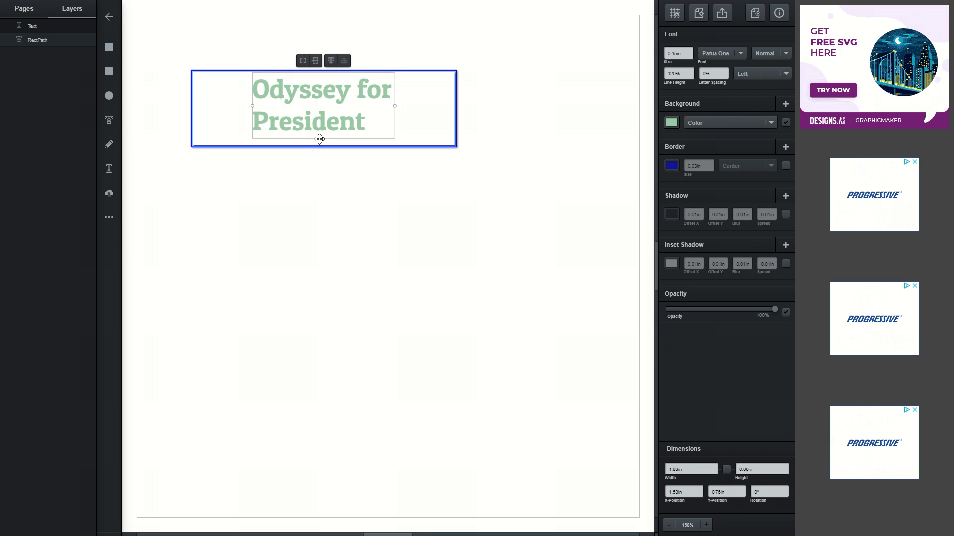
drag(395, 105, 344, 96)
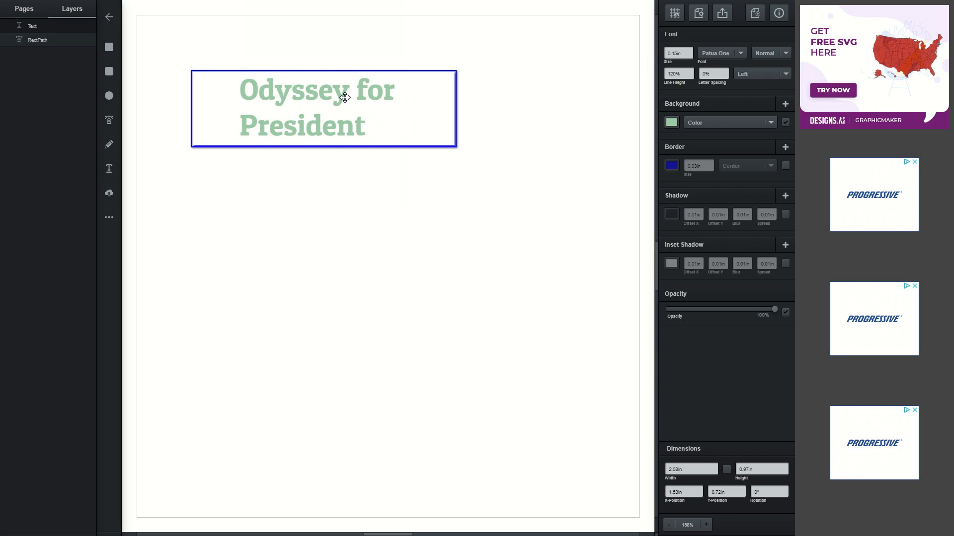
click(345, 97)
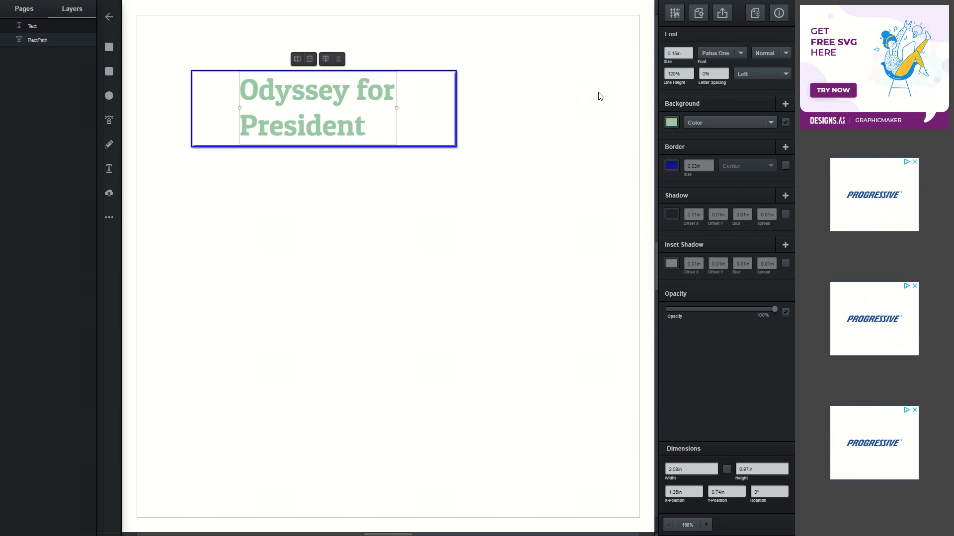
Step: Set the text's fill color to black (#000000)
click(672, 123)
triple_click(596, 172)
text(black)
key(Return)
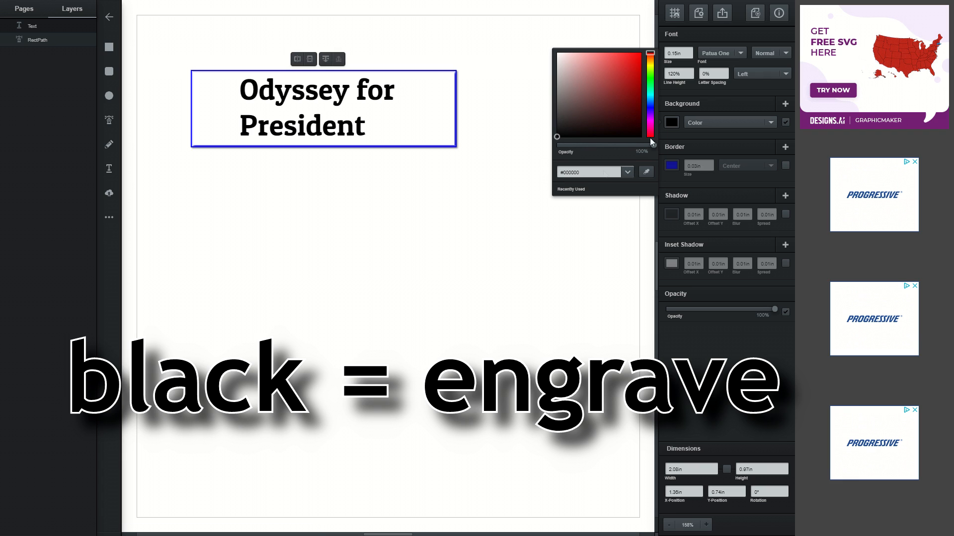
click(490, 228)
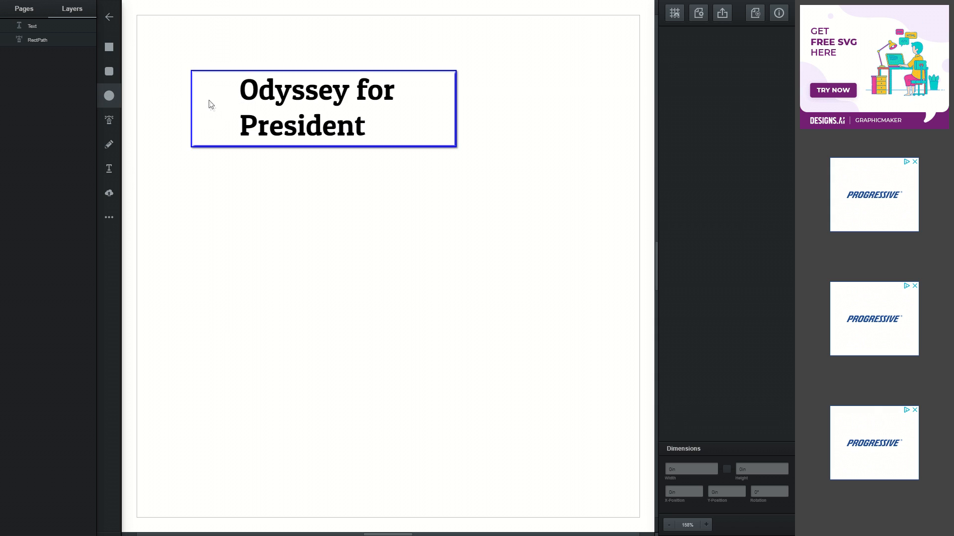
Step: Draw a circle inside the rectangle, left of the text, and set its width and height to 0.25 in
drag(209, 103, 226, 124)
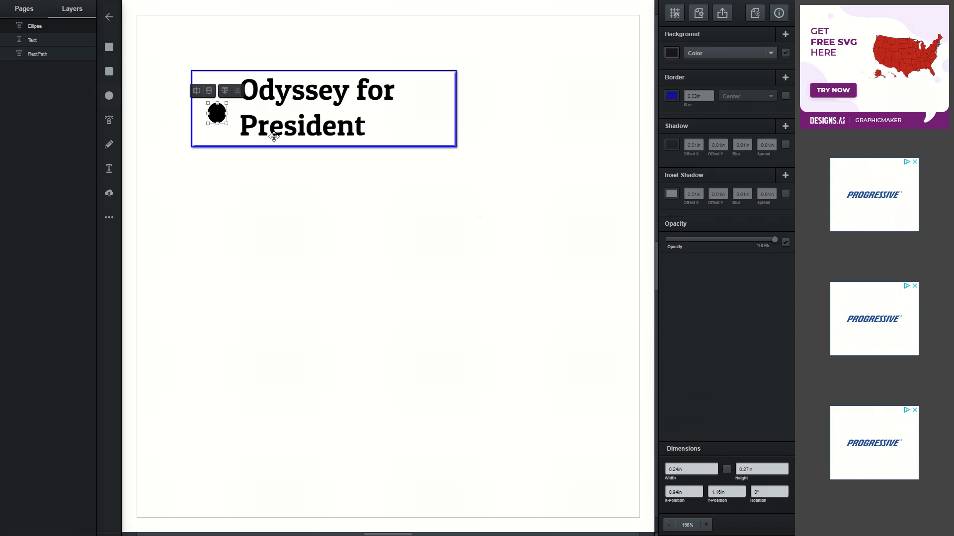
click(673, 470)
text(.25.25)
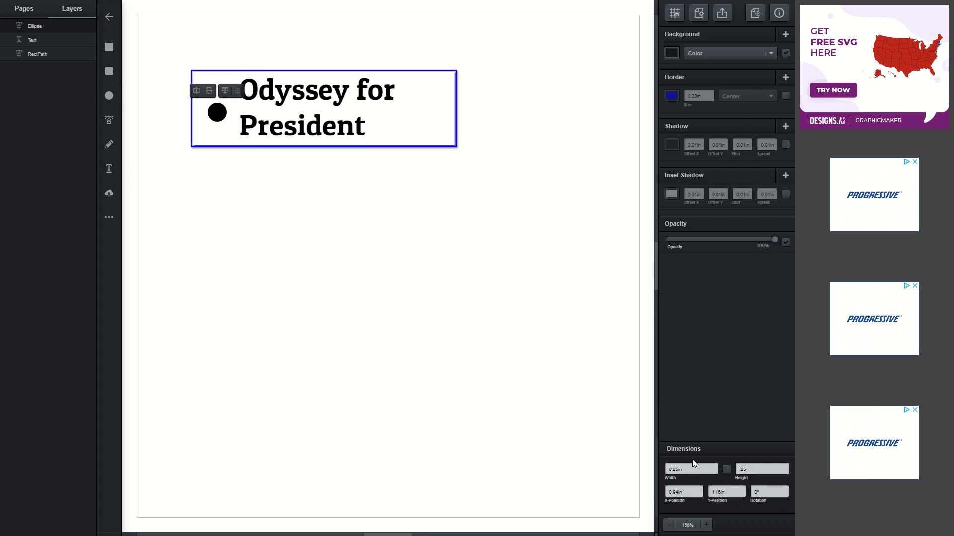
key(Tab)
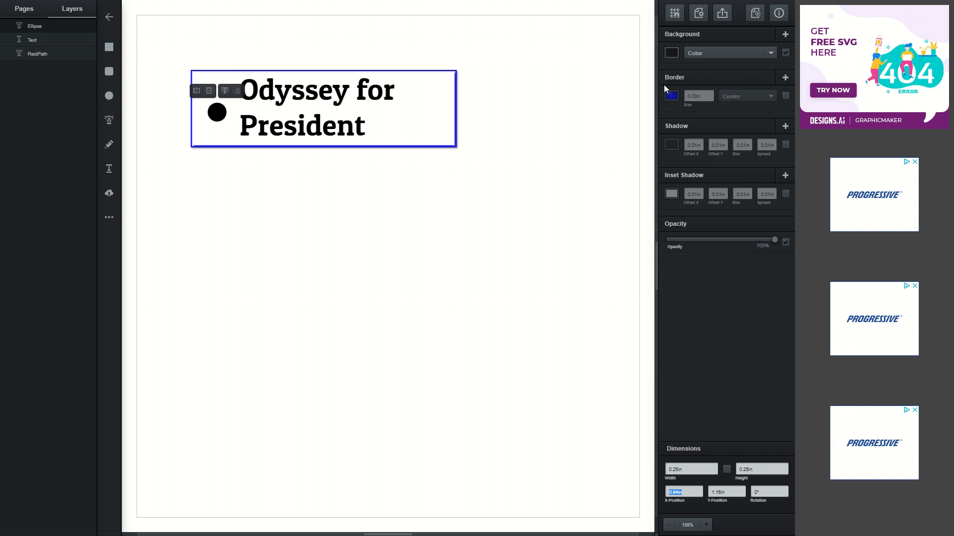
Step: Turn off the circle's fill and give it a red (#ff0000) border
click(785, 51)
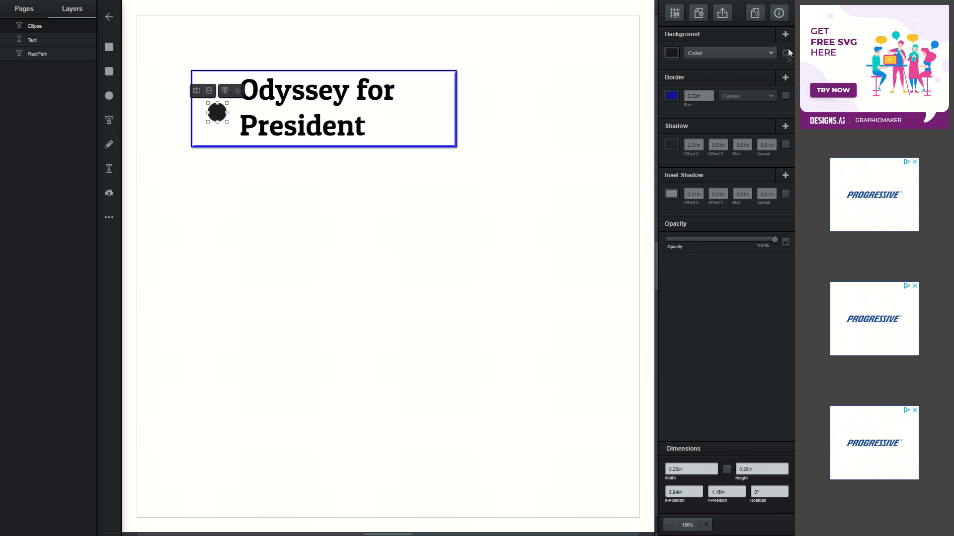
click(671, 95)
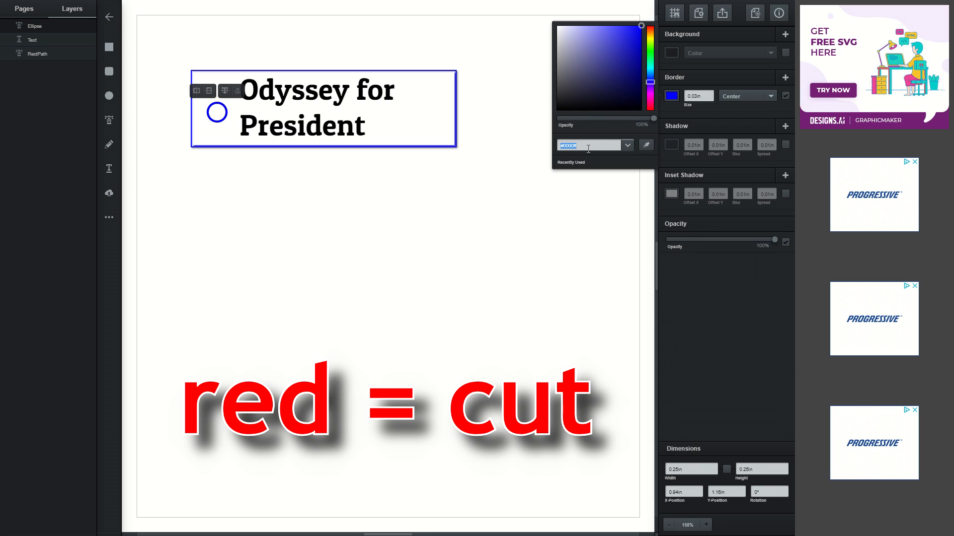
text(#ff0000)
key(Return)
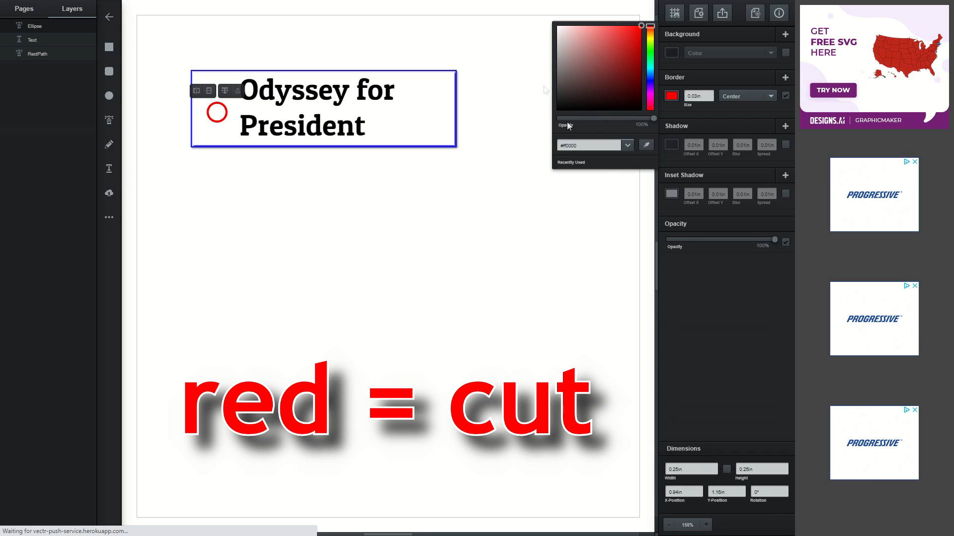
click(517, 137)
click(227, 115)
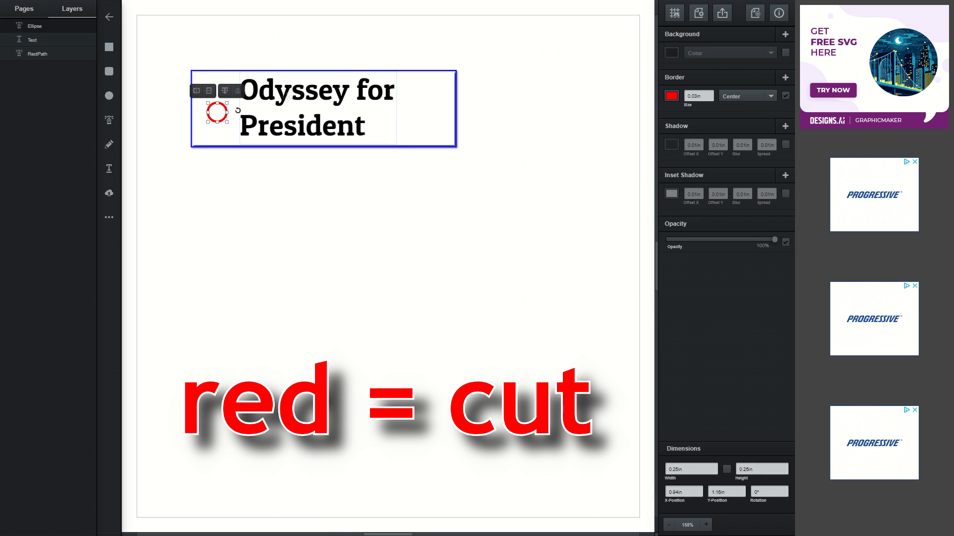
Step: Switch the document units to points, set the circle's border size to 0.2 pt, and turn off its shadow and inset shadow
click(703, 16)
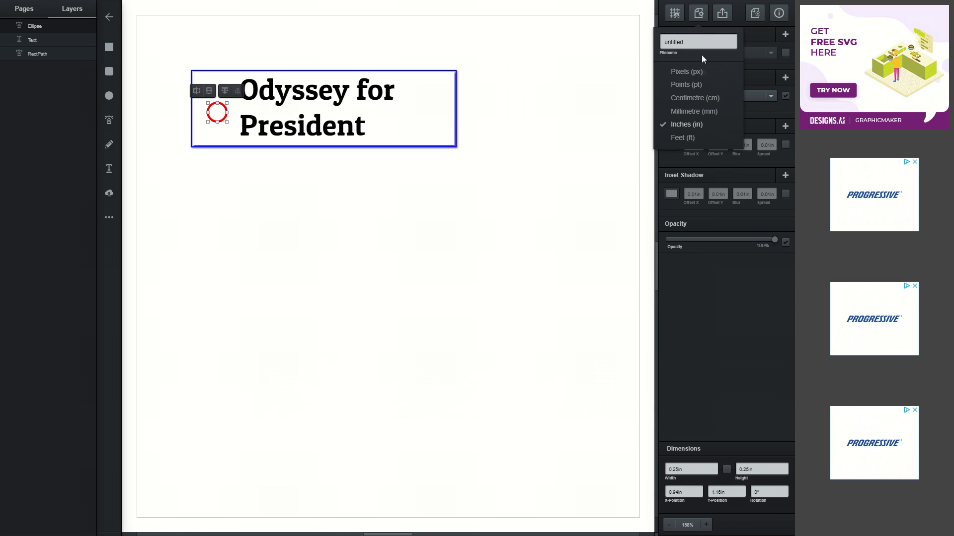
click(698, 85)
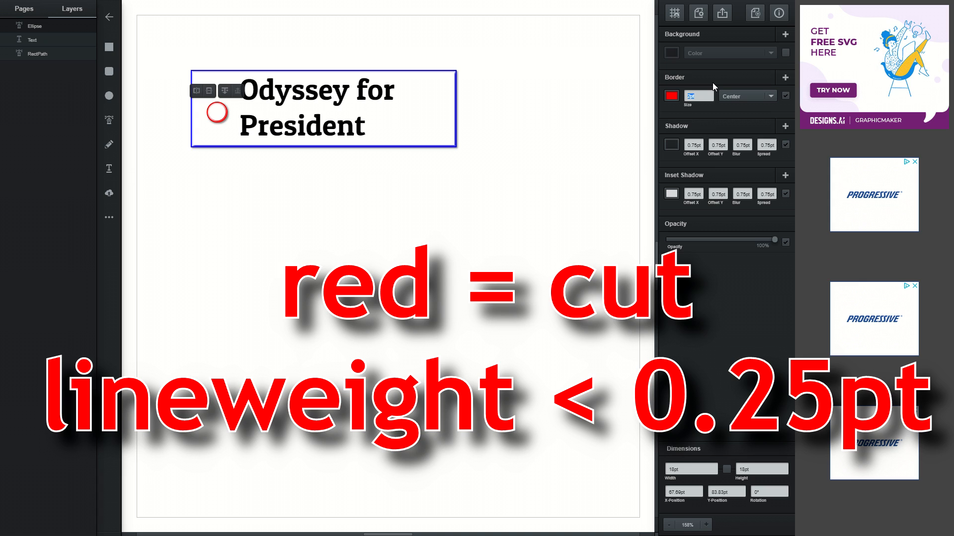
text(.2)
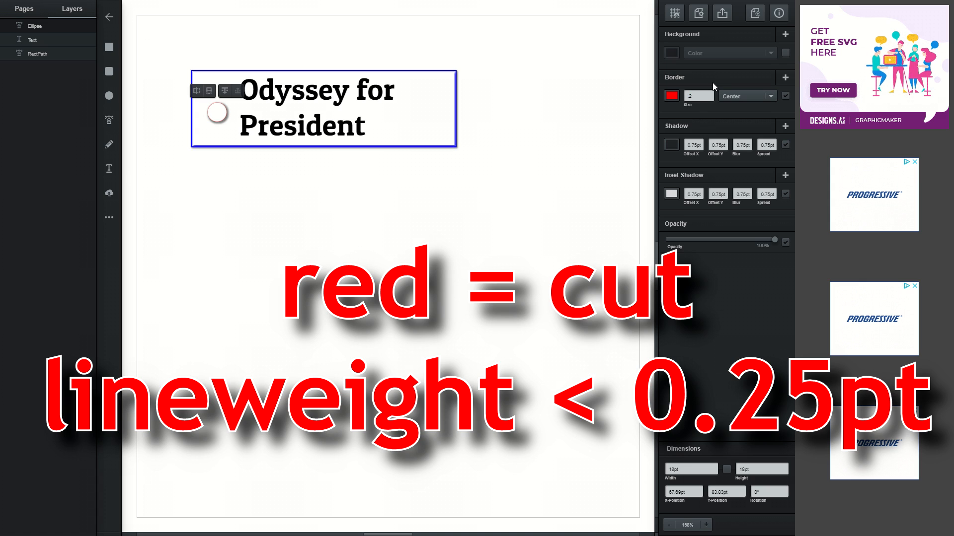
click(785, 145)
click(785, 193)
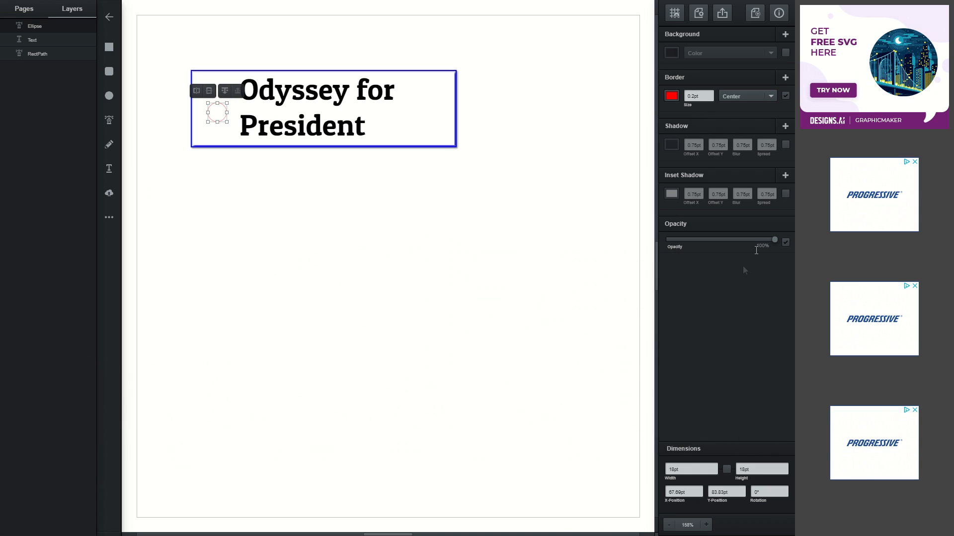
Step: Move the red circle to about mid-height of the rectangle, between its left edge and the text
click(468, 221)
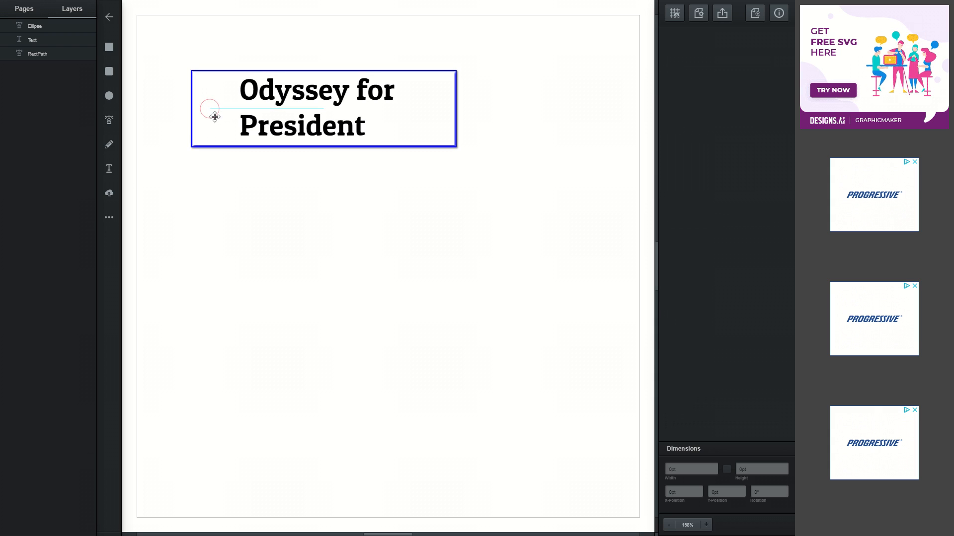
drag(217, 115, 219, 116)
click(408, 219)
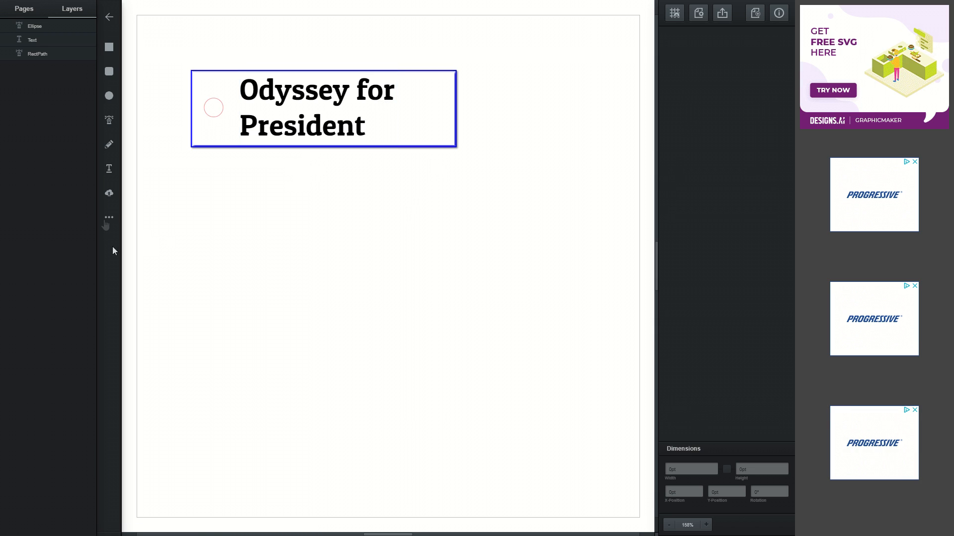
Step: Import the bird image conure.jpg from the Downloads folder into the drawing
click(110, 194)
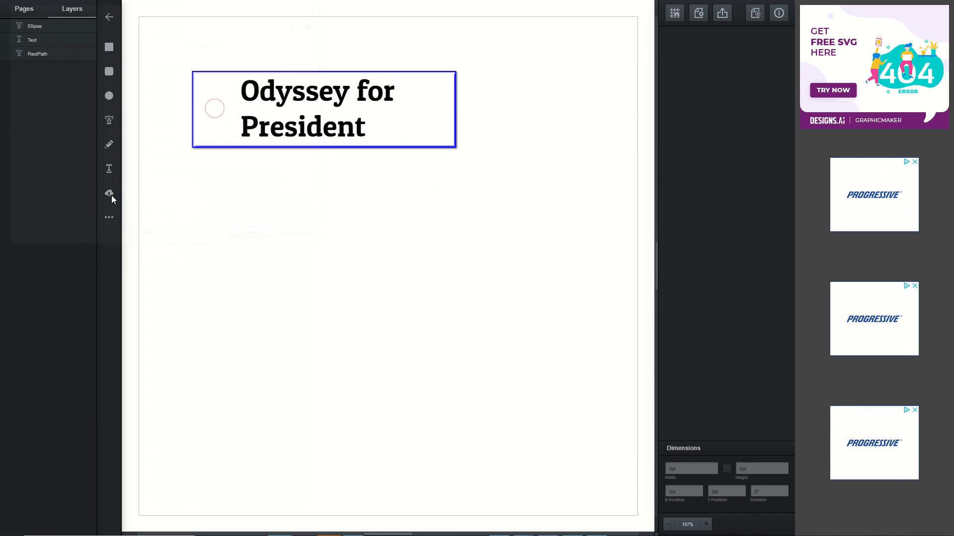
scroll(135, 162, down, 5)
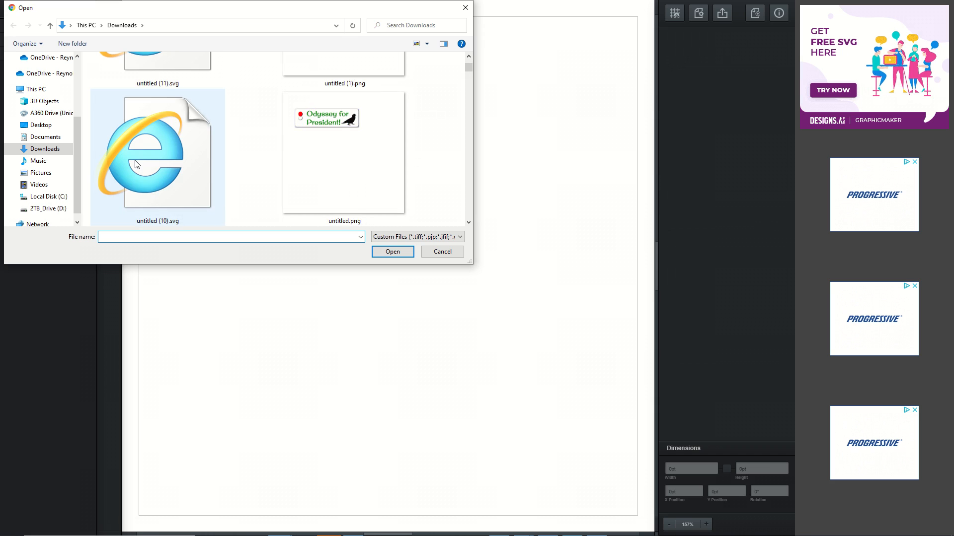
click(135, 164)
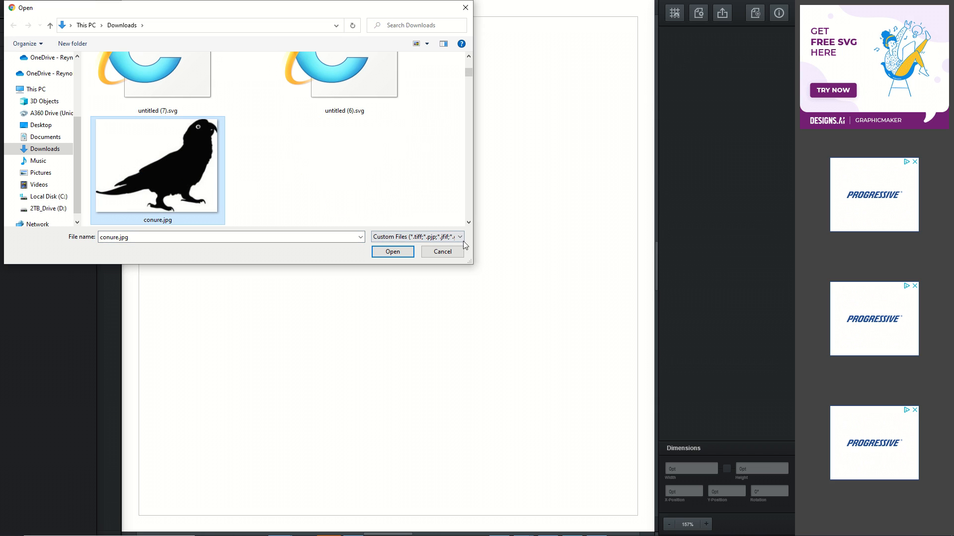
click(401, 257)
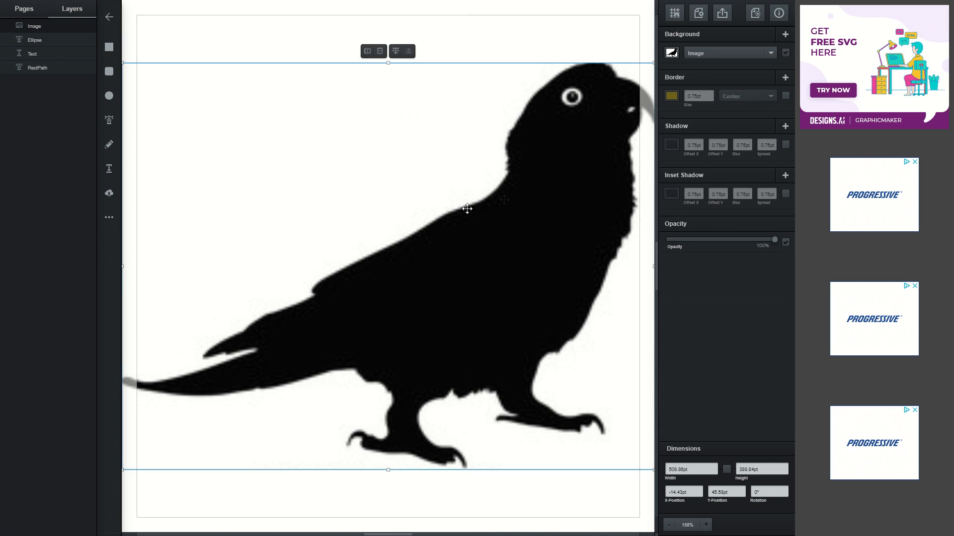
Step: Try to shrink the bird image freely from its lower-left corner, and undo the resize
scroll(525, 187, down, 6)
scroll(523, 187, up, 3)
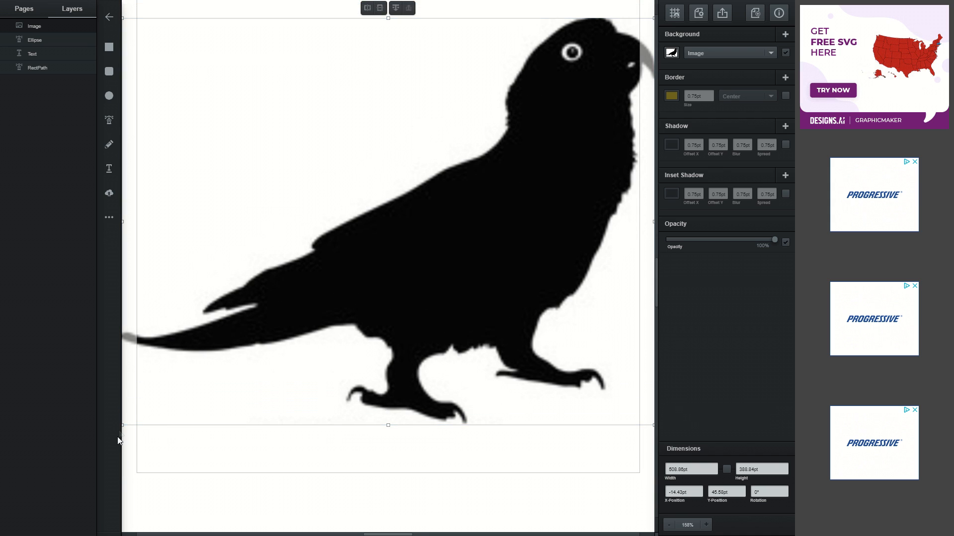
drag(123, 425, 570, 122)
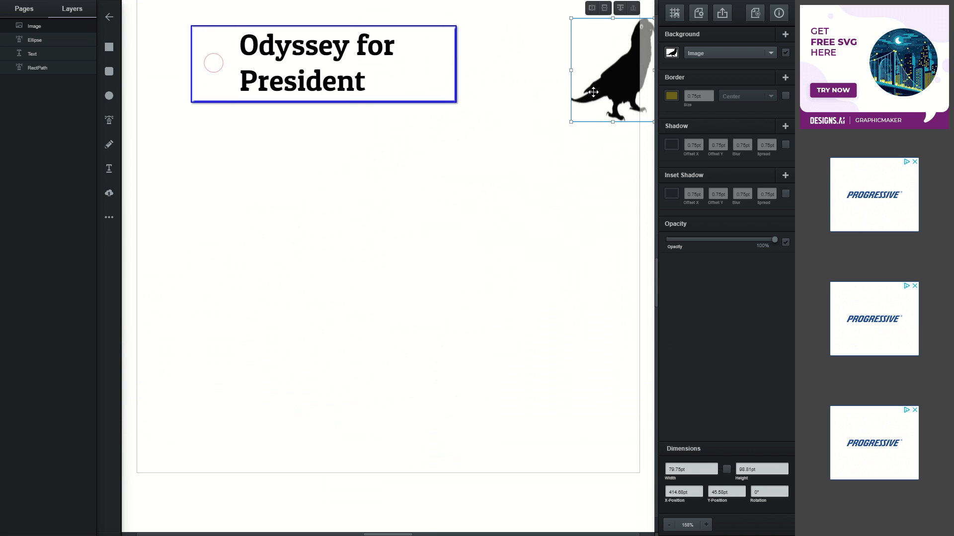
key(ctrl+z)
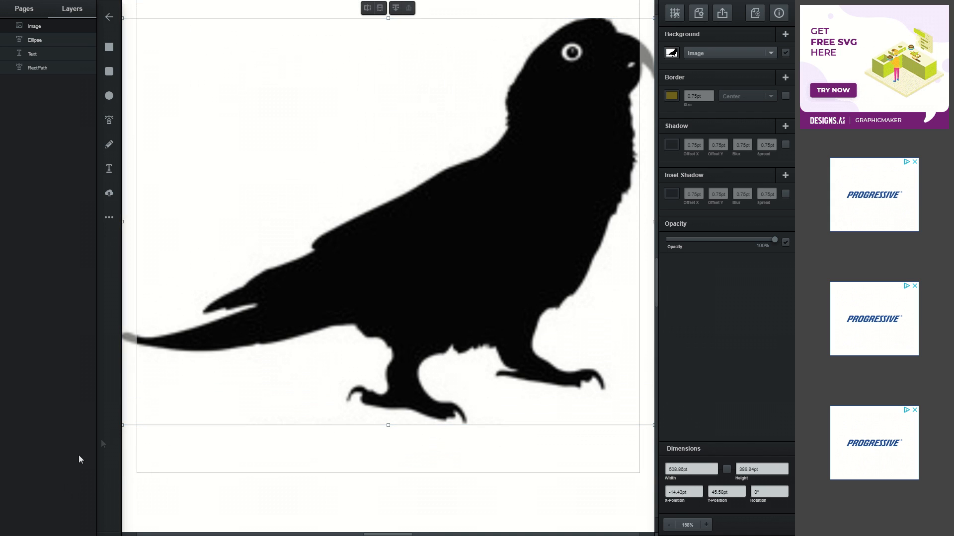
drag(125, 426, 265, 432)
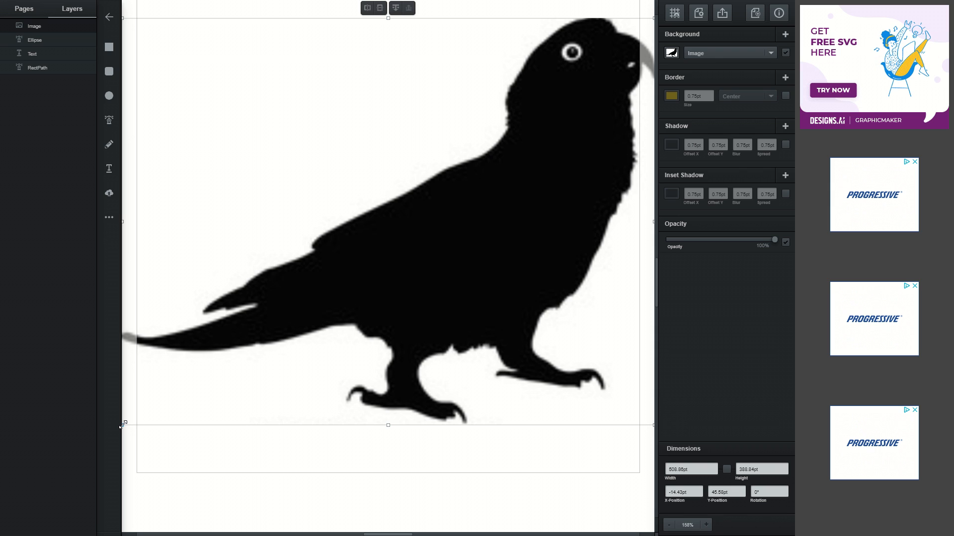
Step: Shrink the bird image proportionally to about 118.5 by 90.55 pt and move it over the right end of the rectangle
drag(123, 425, 465, 161)
drag(554, 97, 406, 130)
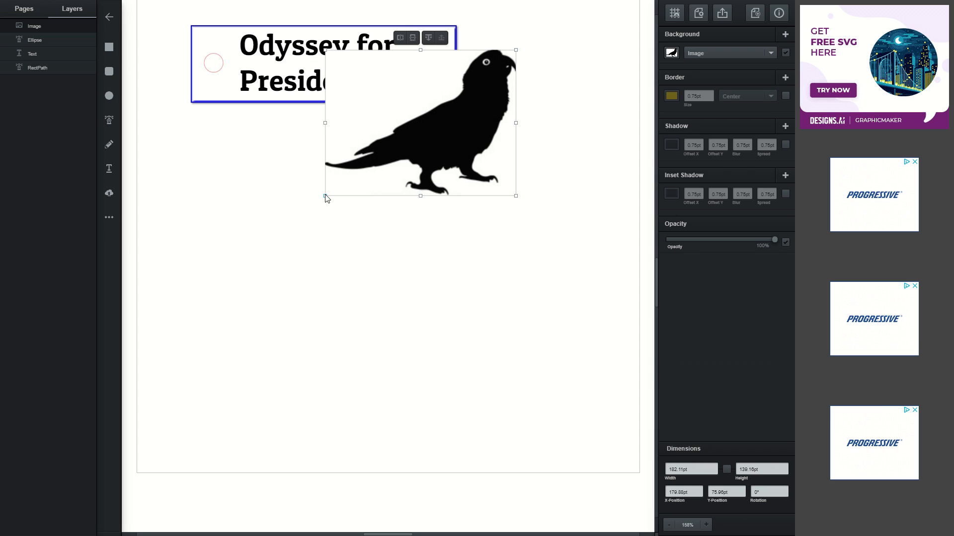
drag(326, 198, 392, 145)
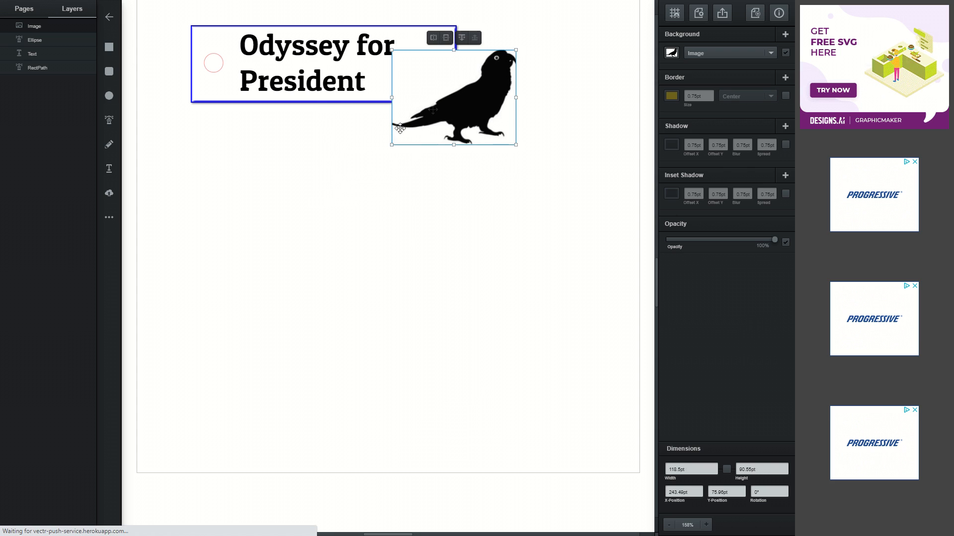
drag(453, 105, 363, 99)
Step: Send the bird image to the back of the layer order, behind the text and the blue rectangle
scroll(389, 218, up, 1)
click(398, 52)
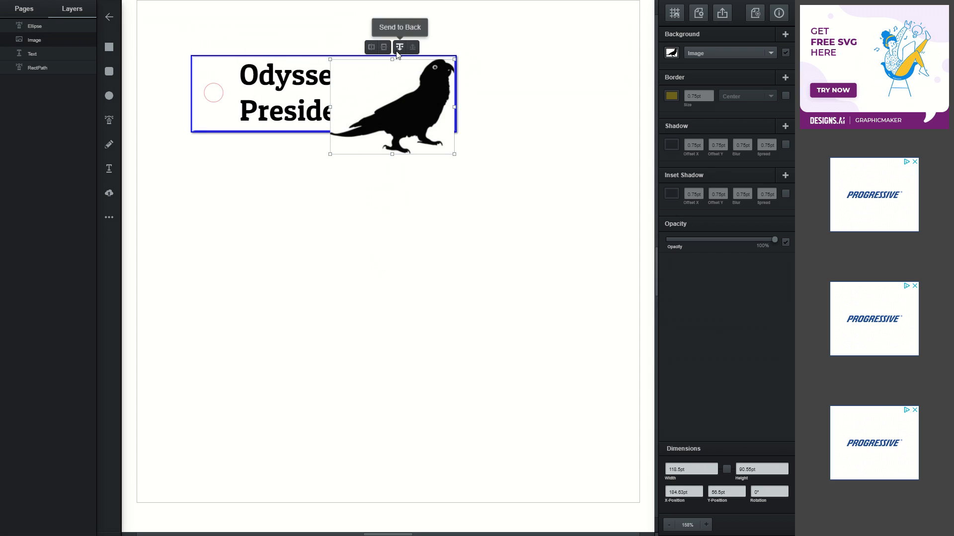
click(399, 48)
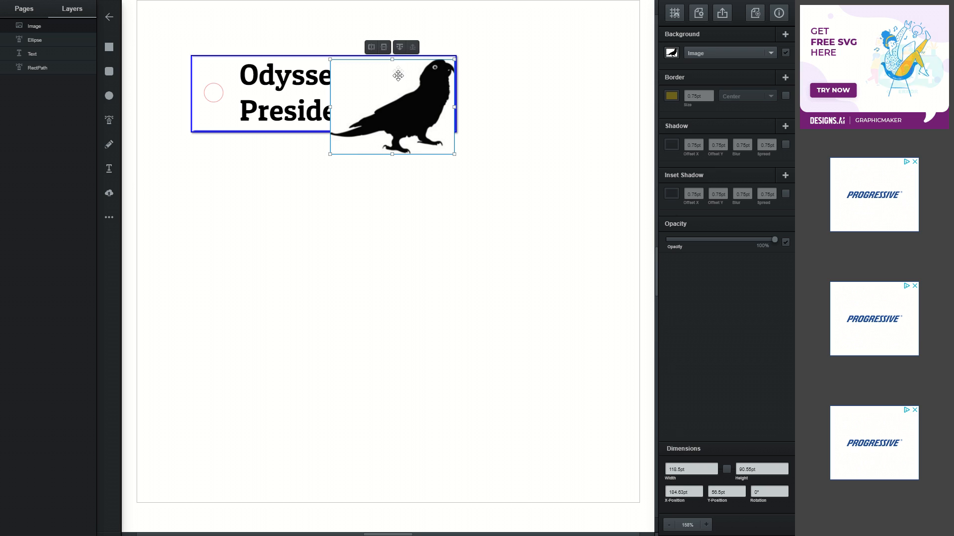
click(400, 47)
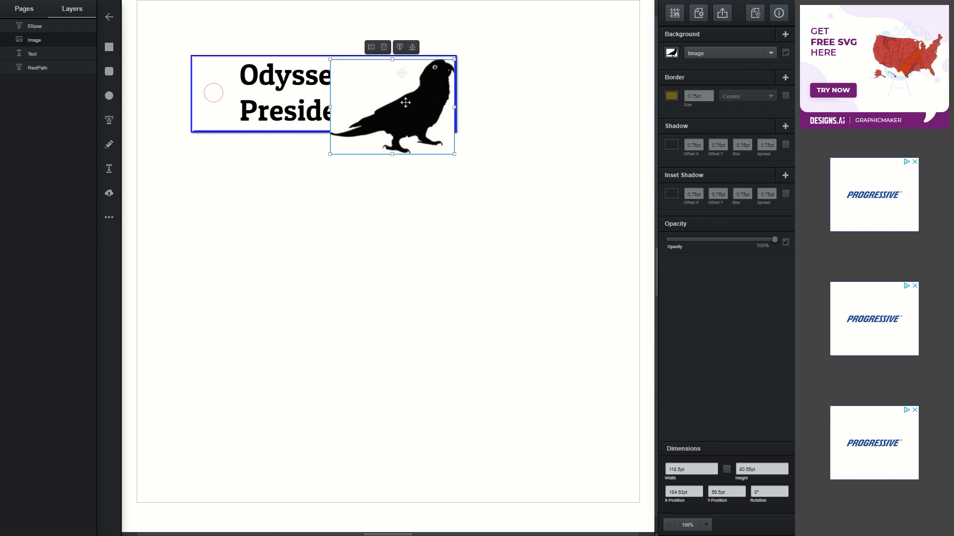
click(400, 47)
click(400, 48)
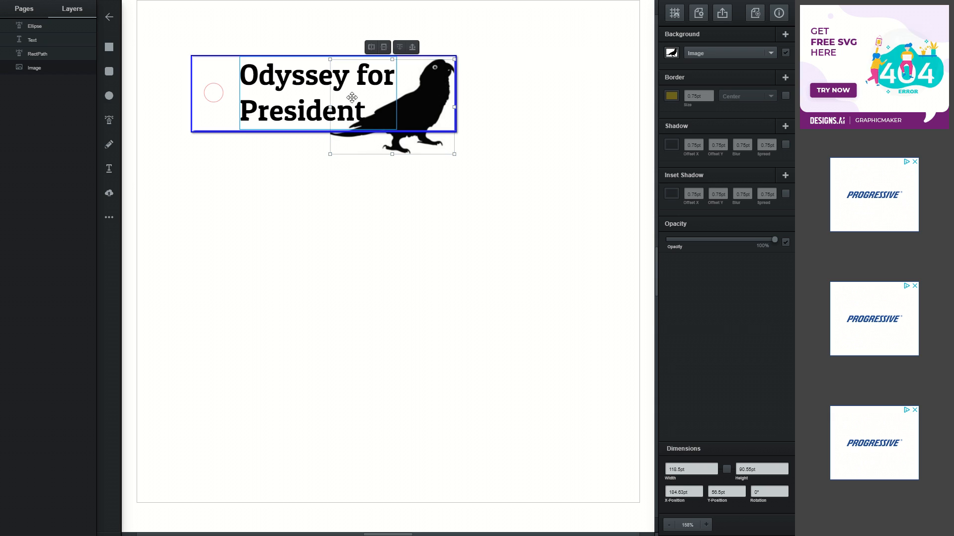
Step: Shrink the bird image proportionally to about 72.48 by 55.37 pt so it fits inside the rectangle
drag(329, 154, 302, 182)
key(ctrl+z)
drag(330, 157, 378, 117)
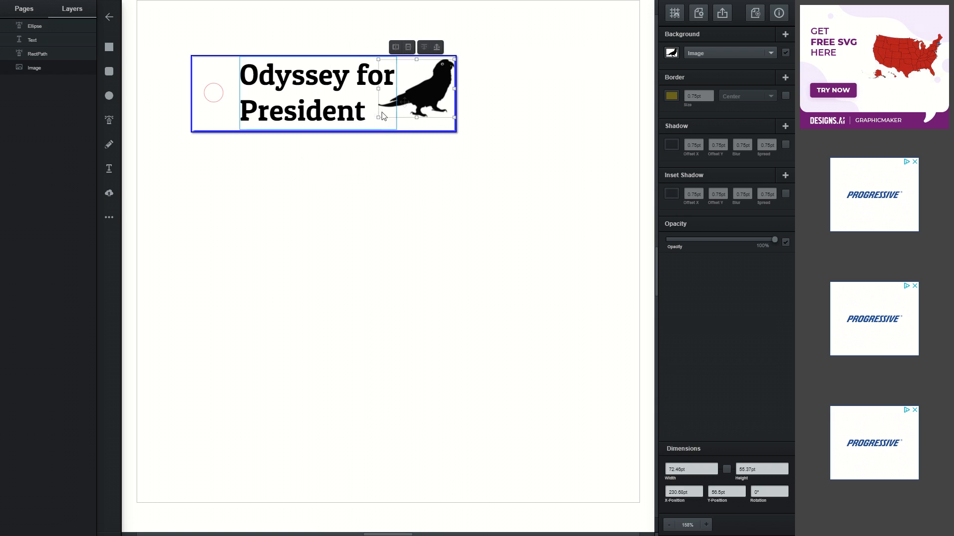
Step: Send the blue rectangle to the back of the layer order, behind the bird image
click(416, 105)
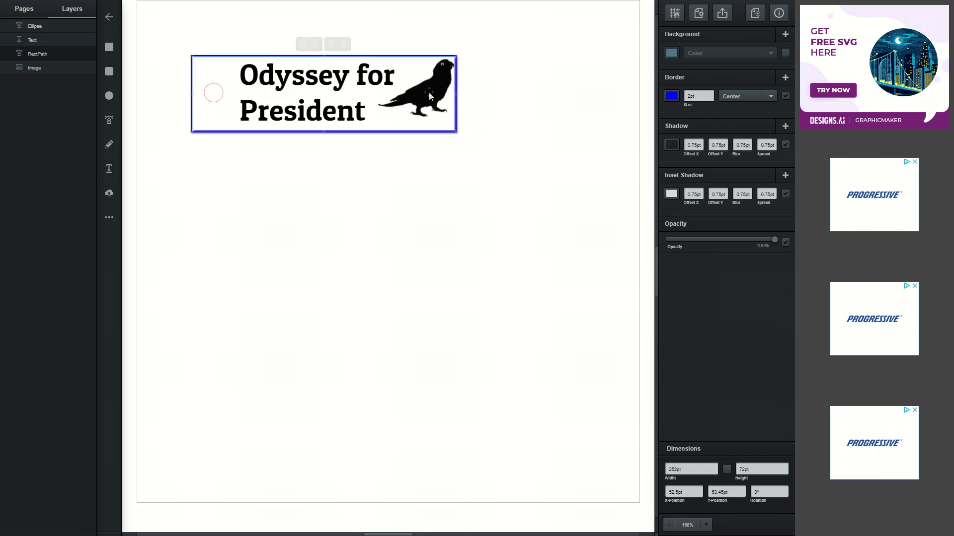
click(331, 44)
click(332, 44)
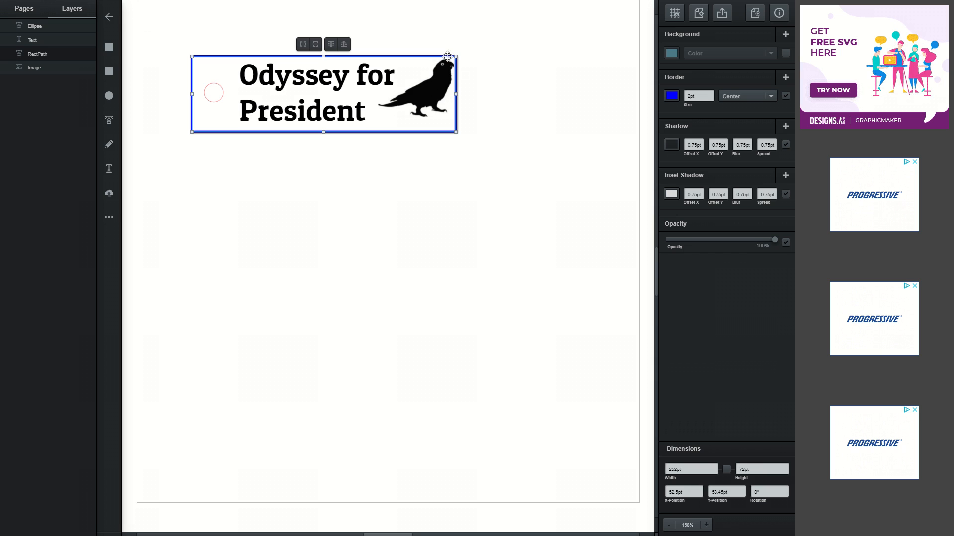
click(332, 44)
click(331, 44)
click(331, 44)
Step: Move the bird image slightly down and to the left, to about X 225 pt, Y 63 pt, and deselect it
click(420, 94)
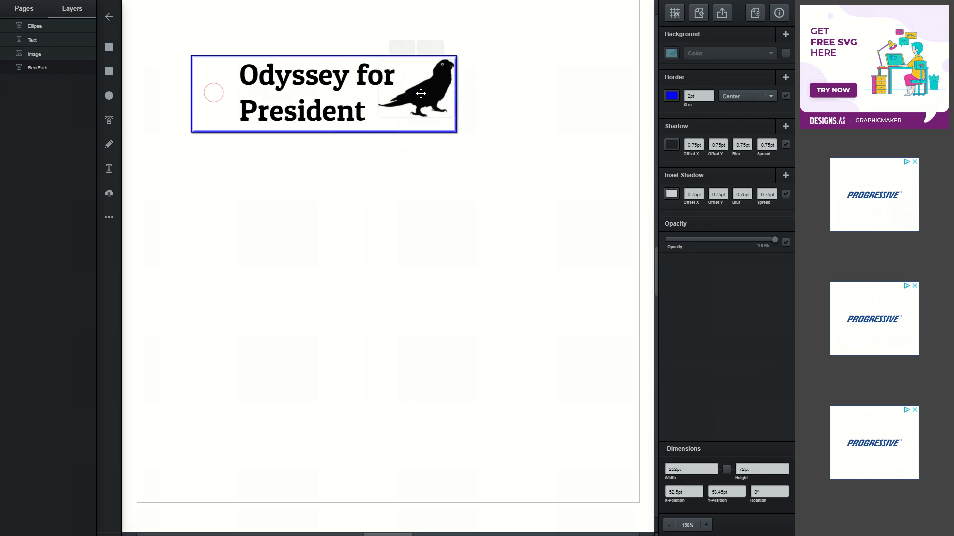
drag(430, 90, 424, 97)
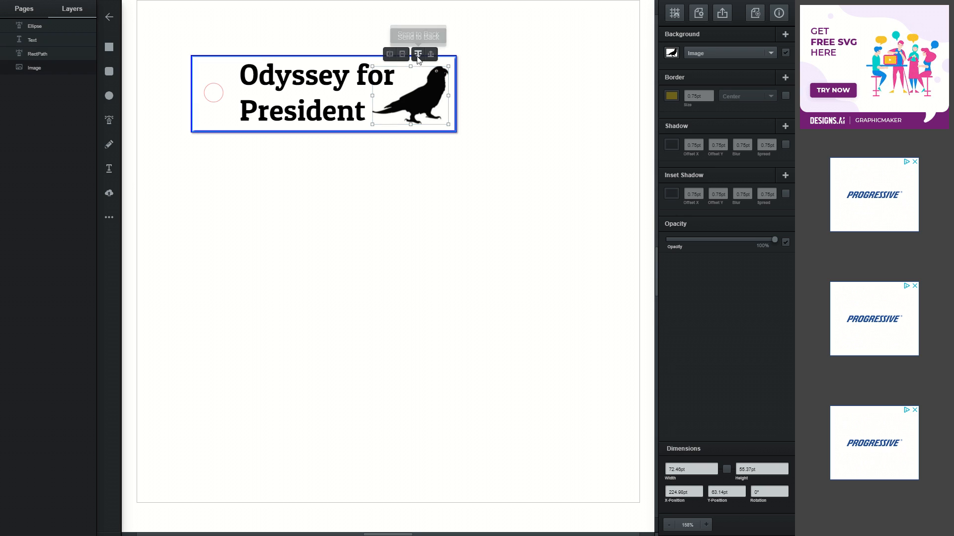
click(516, 99)
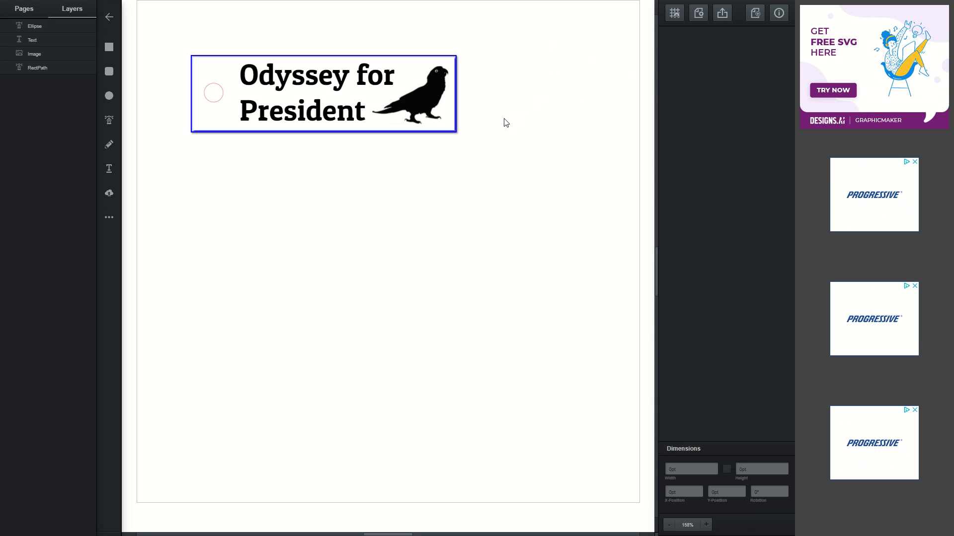
Step: Export the page as an SVG at 480 by 480 pt and download it
click(722, 15)
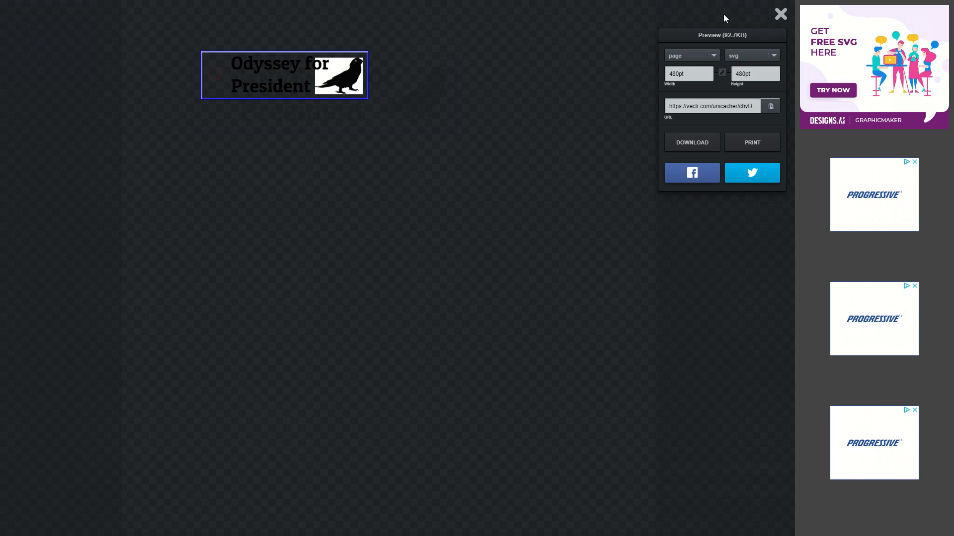
click(761, 55)
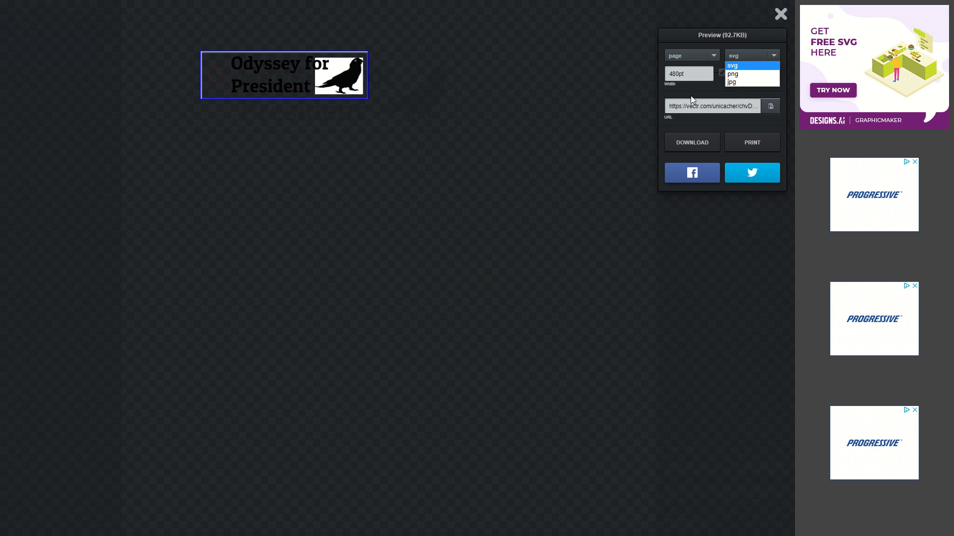
click(762, 65)
click(704, 145)
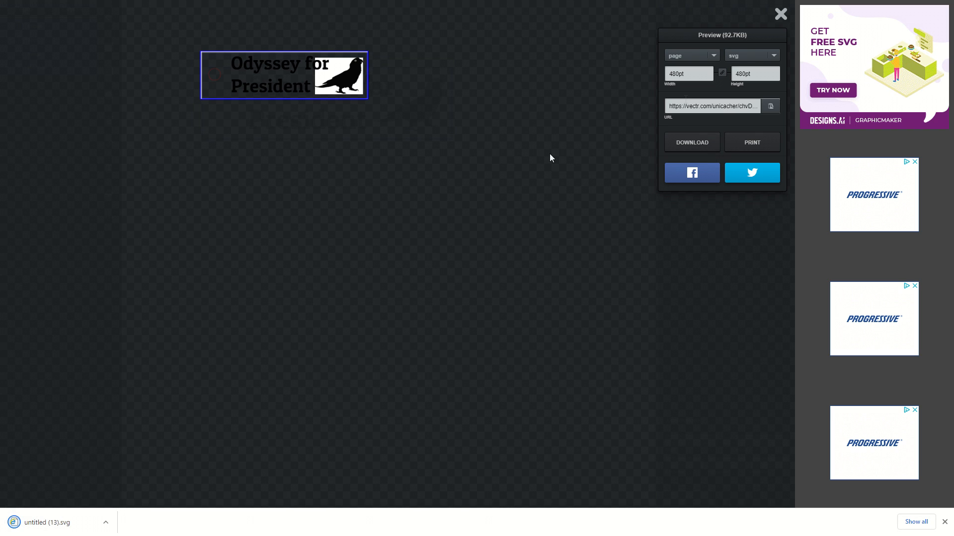
Step: Change the export format to PNG and download the page in that format too
click(749, 53)
click(747, 74)
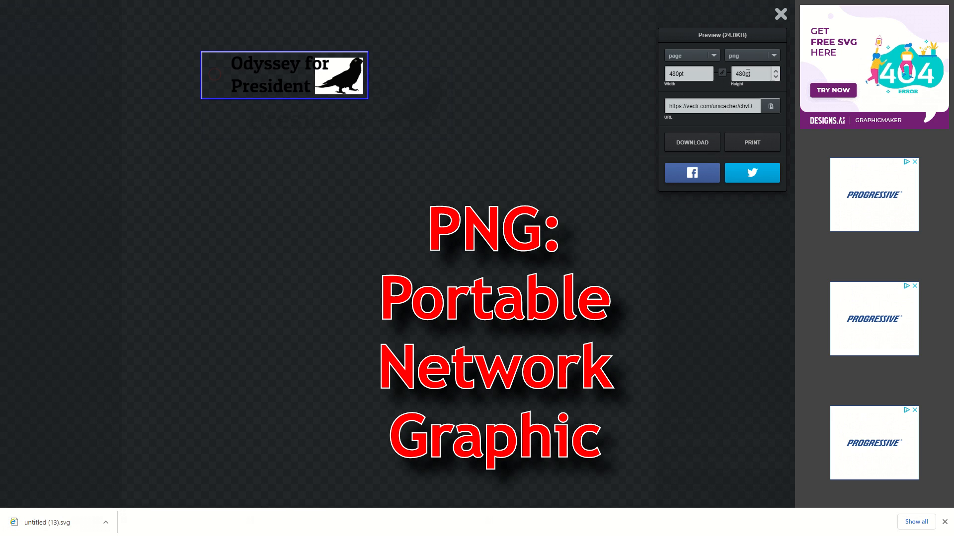
click(700, 139)
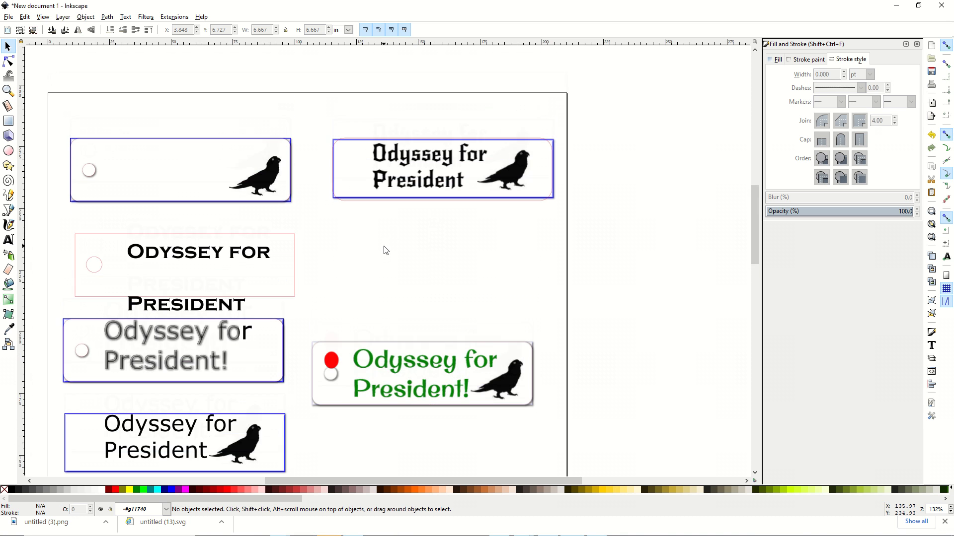
Step: In Inkscape, import untitled (13).svg from the Downloads folder and move it to the empty area beside the lower green-text badge
scroll(385, 251, down, 12)
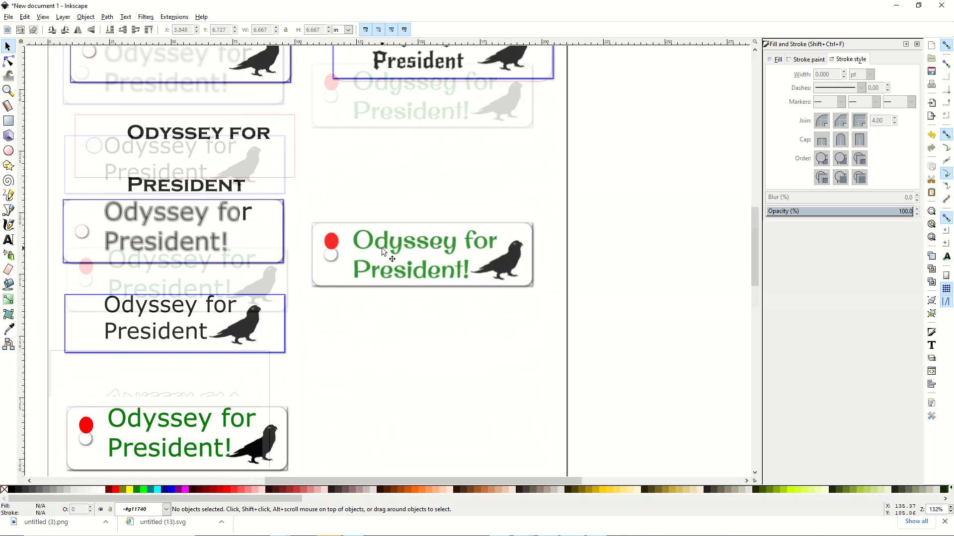
scroll(381, 252, up, 4)
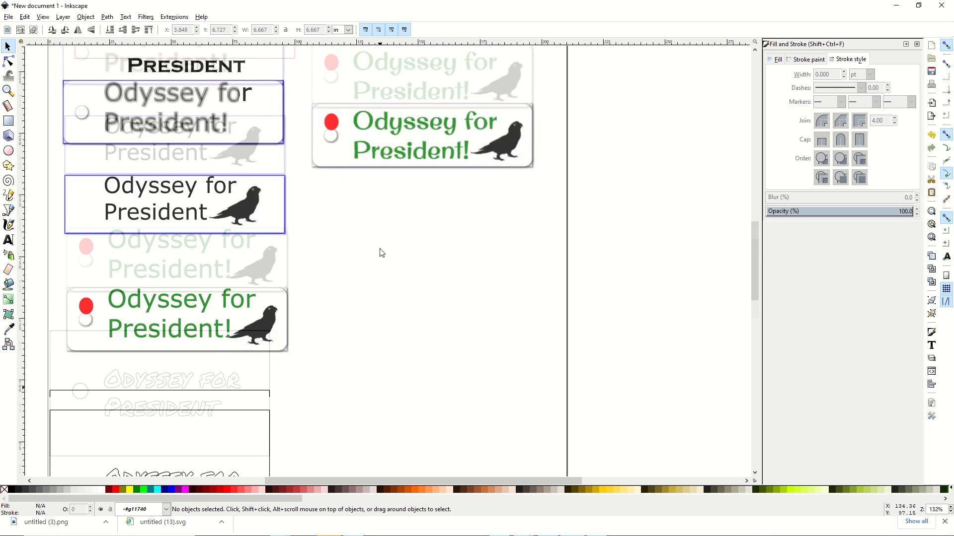
scroll(380, 253, down, 3)
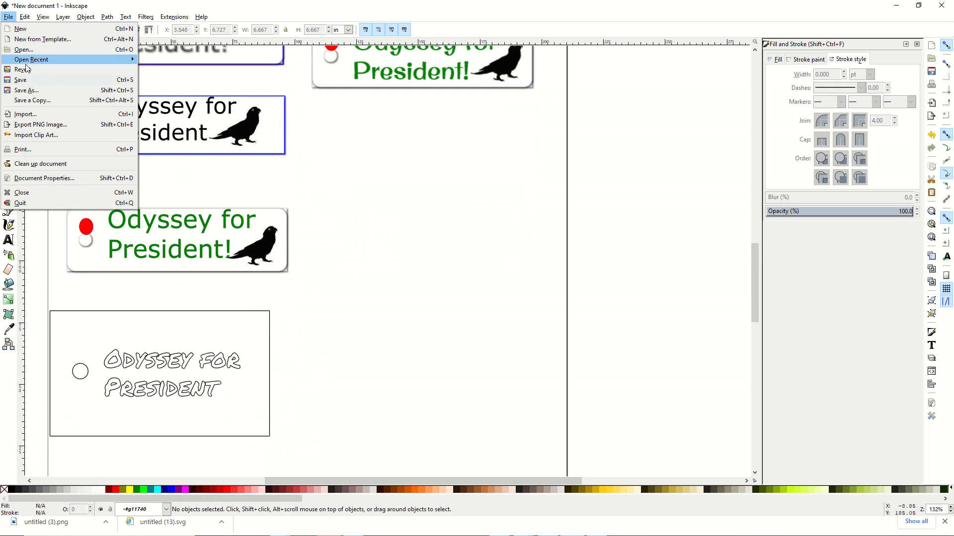
click(43, 119)
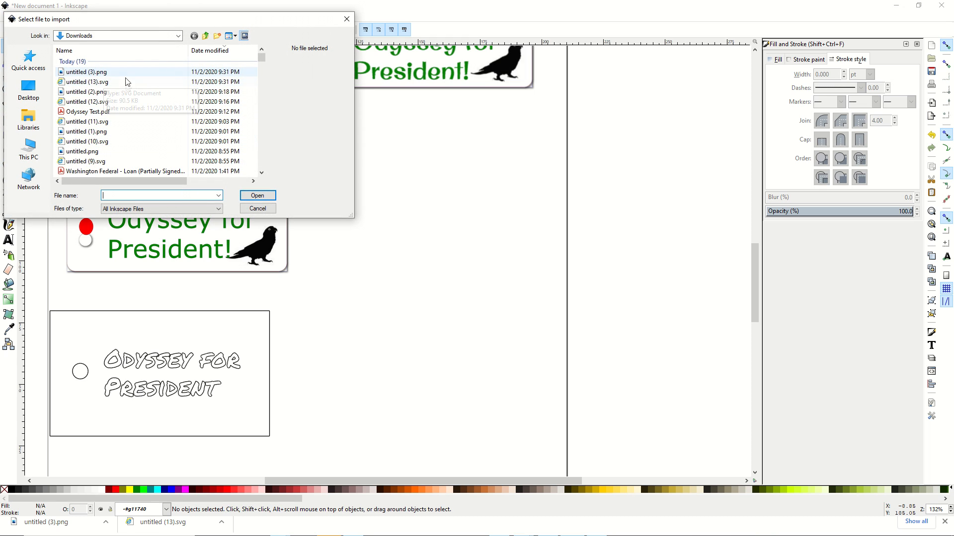
double_click(112, 89)
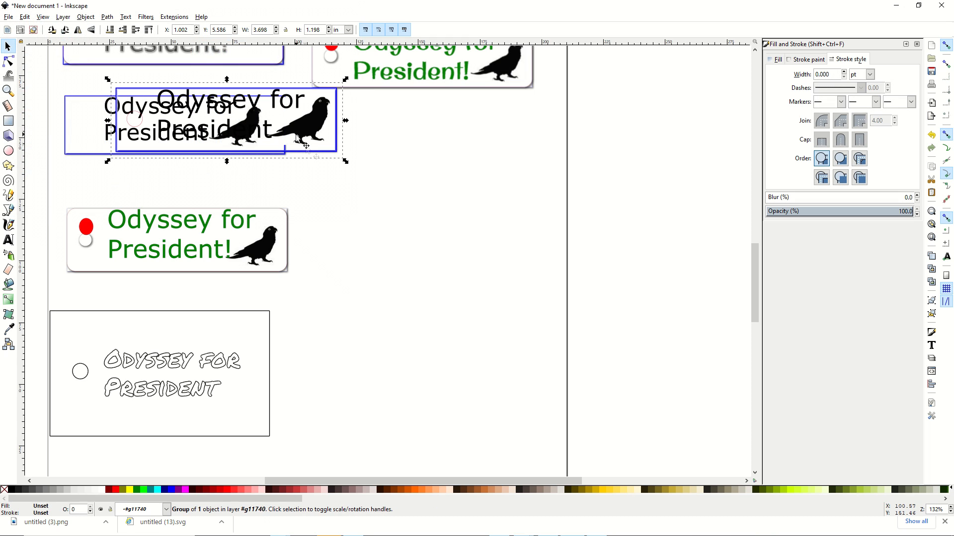
drag(314, 155, 514, 279)
Step: Switch to Vectr, close the export preview to check the original badge lettering, and return to Inkscape
key(alt+Tab)
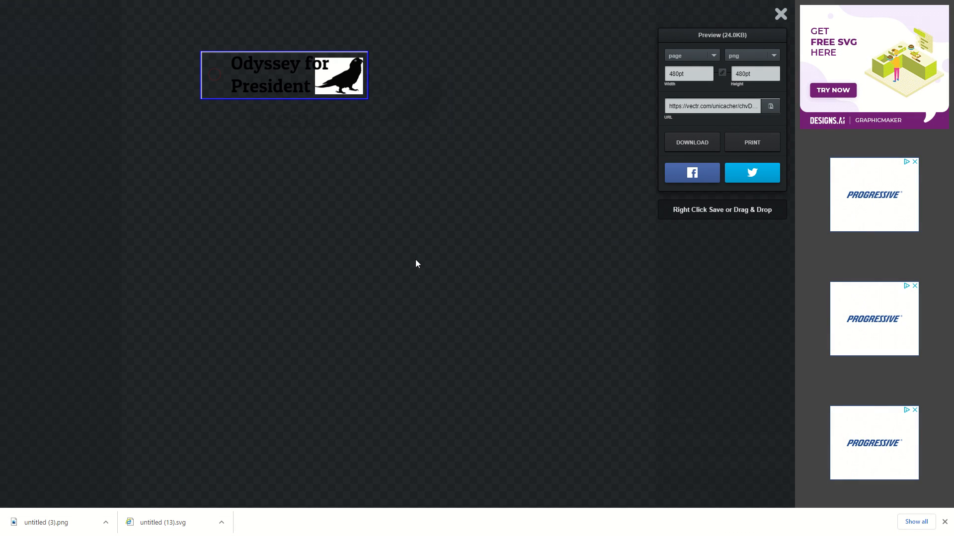
click(781, 15)
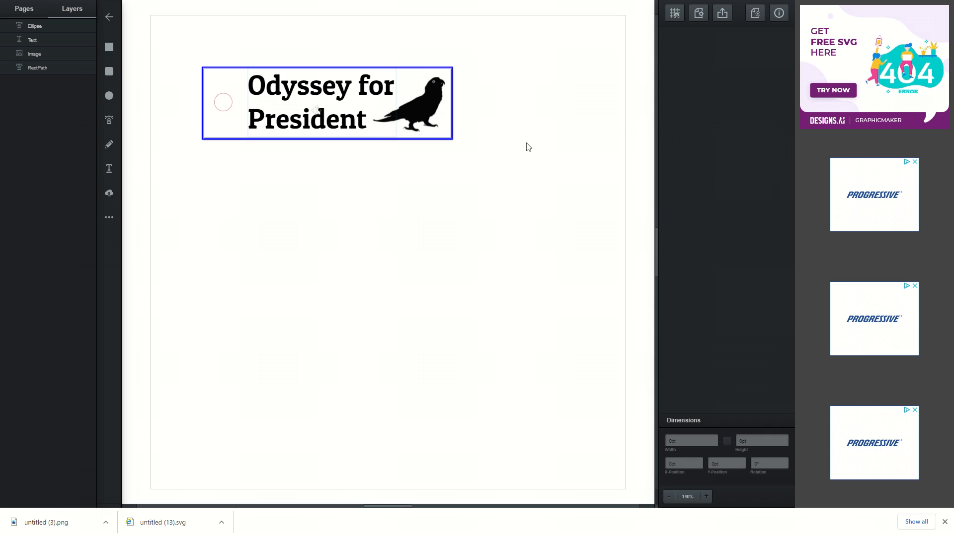
key(alt+Tab)
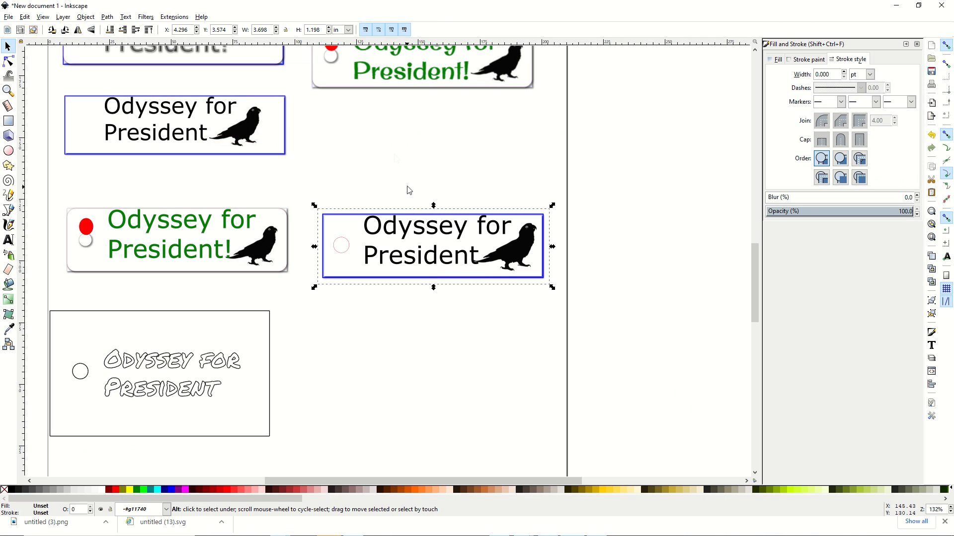
Step: Import untitled (3).png from the Downloads folder and place its badge just above the imported SVG badge
click(9, 17)
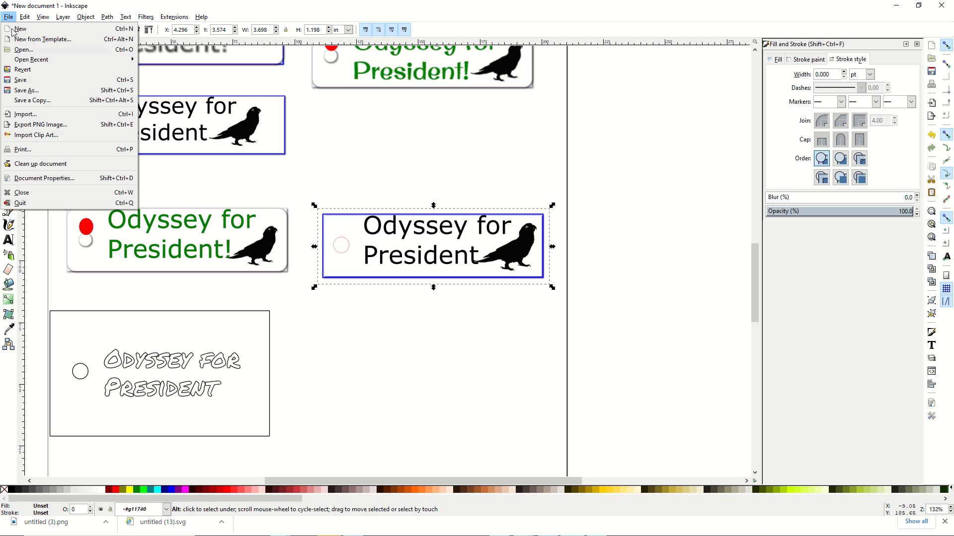
click(41, 115)
click(113, 73)
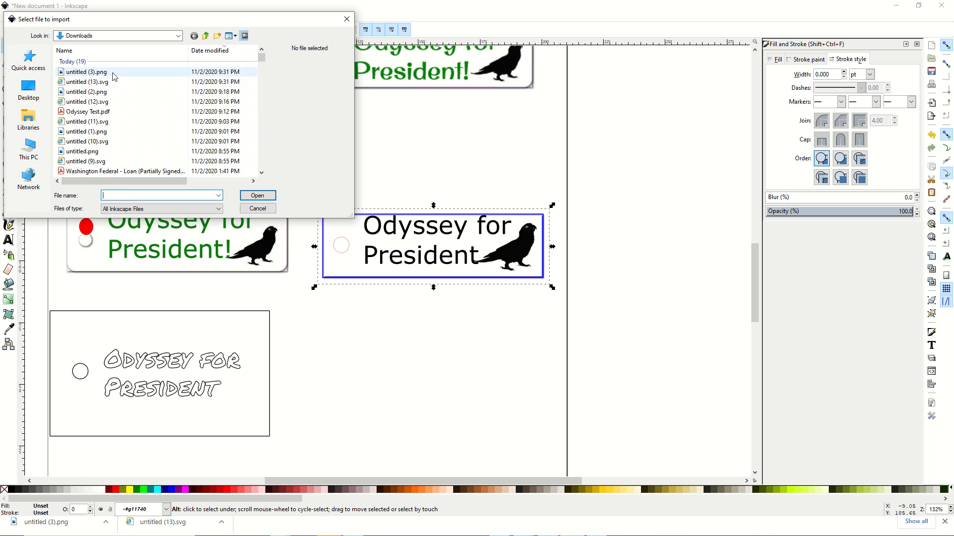
click(257, 196)
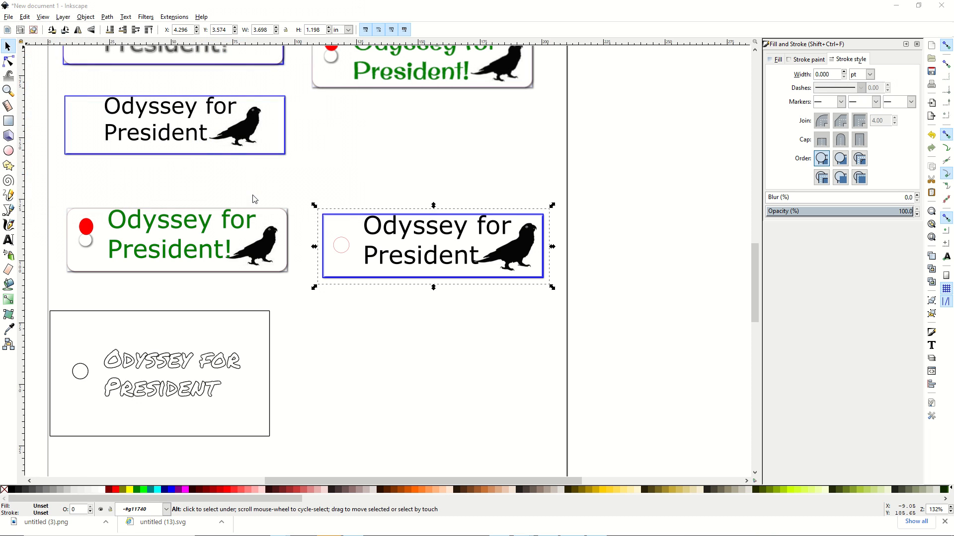
click(530, 329)
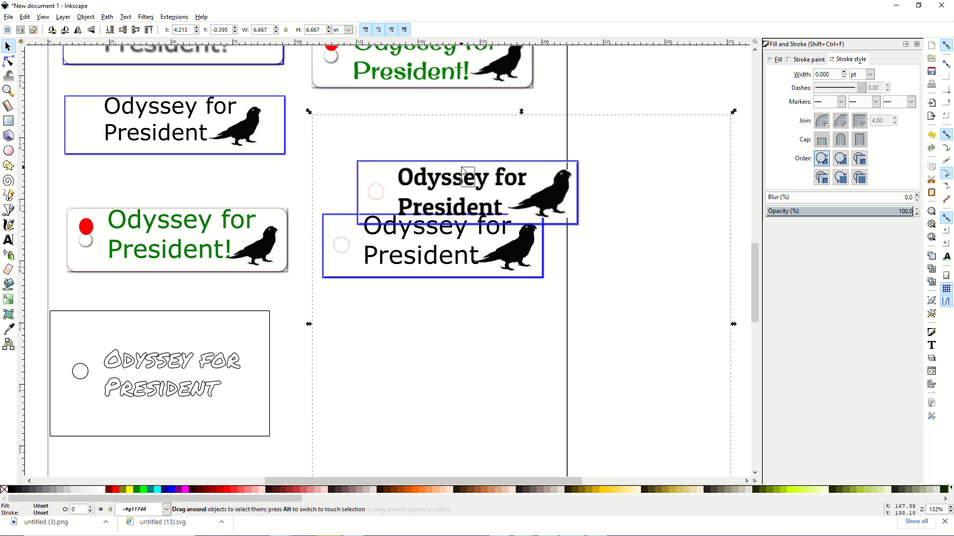
drag(477, 189, 434, 163)
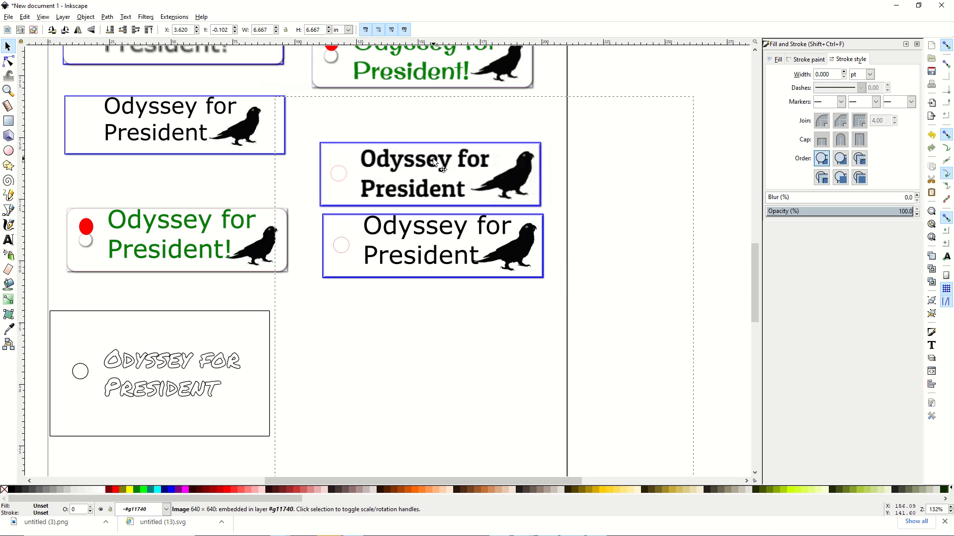
click(482, 338)
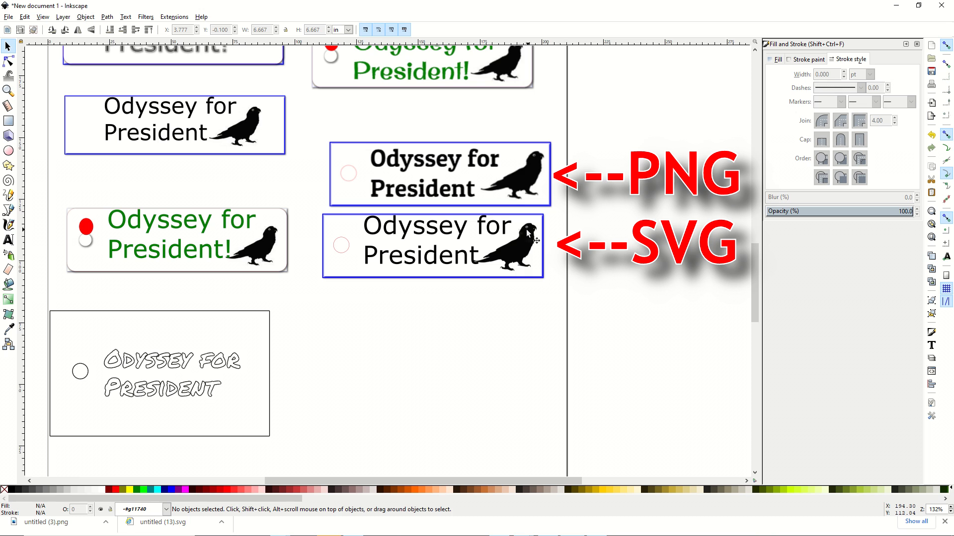
Step: Compare the imported PNG and SVG badges up close, examining the lettering, border and bird edges
scroll(517, 243, up, 4)
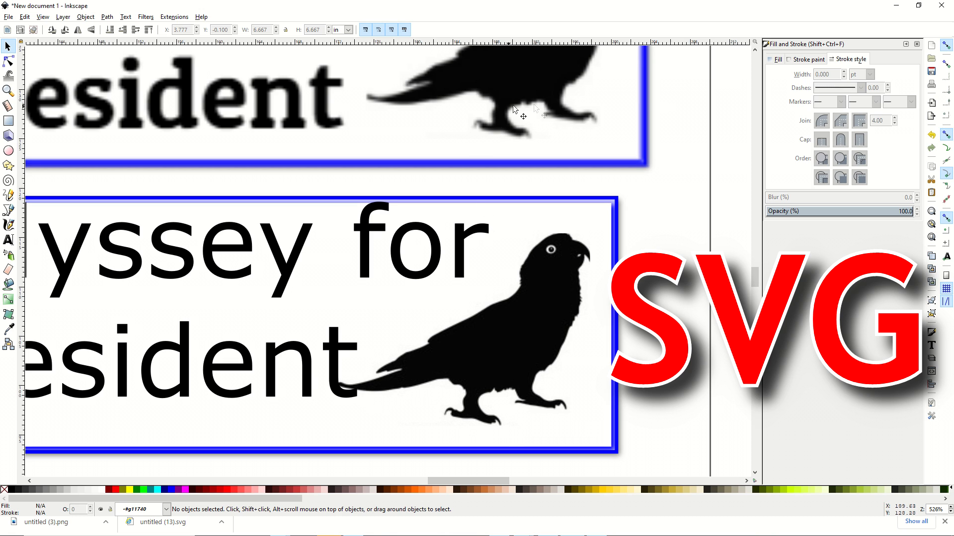
scroll(542, 165, up, 5)
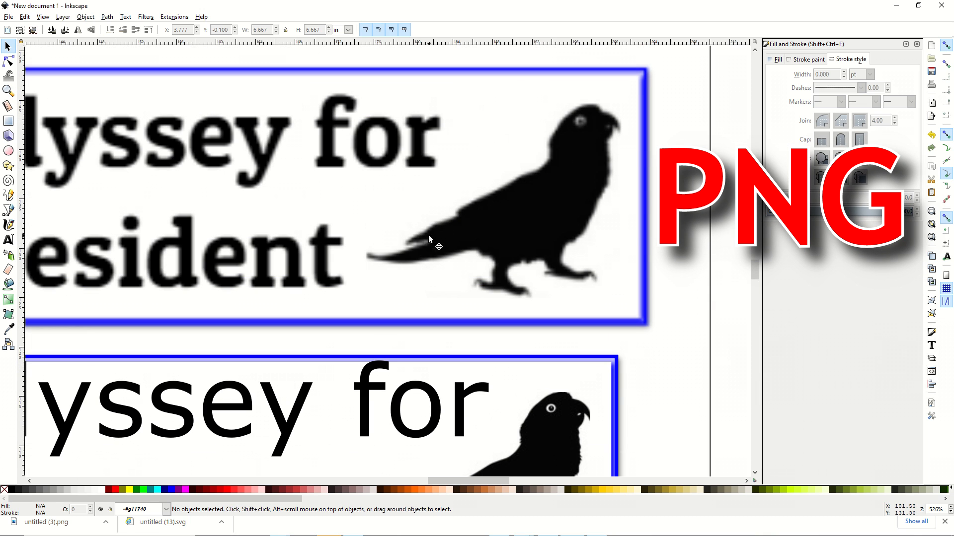
scroll(543, 192, down, 1)
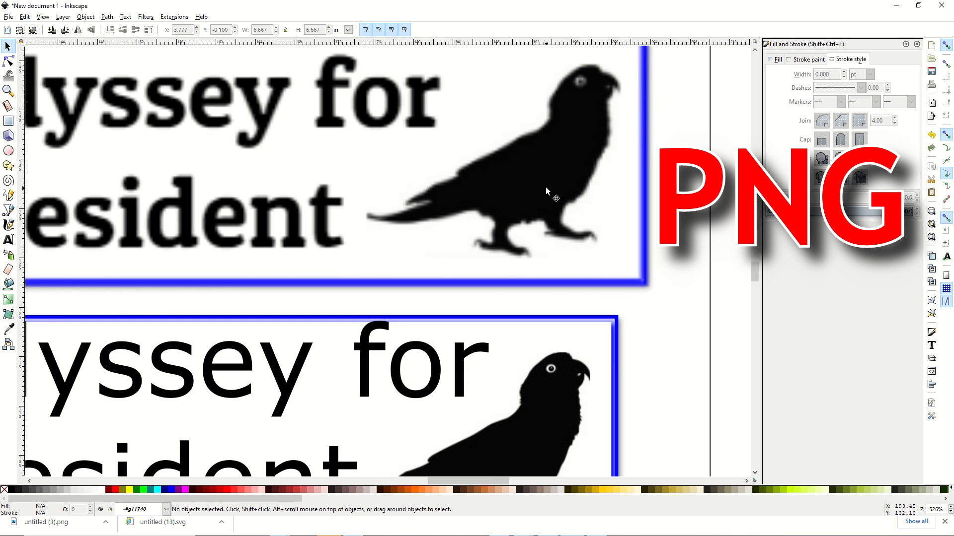
scroll(556, 166, down, 1)
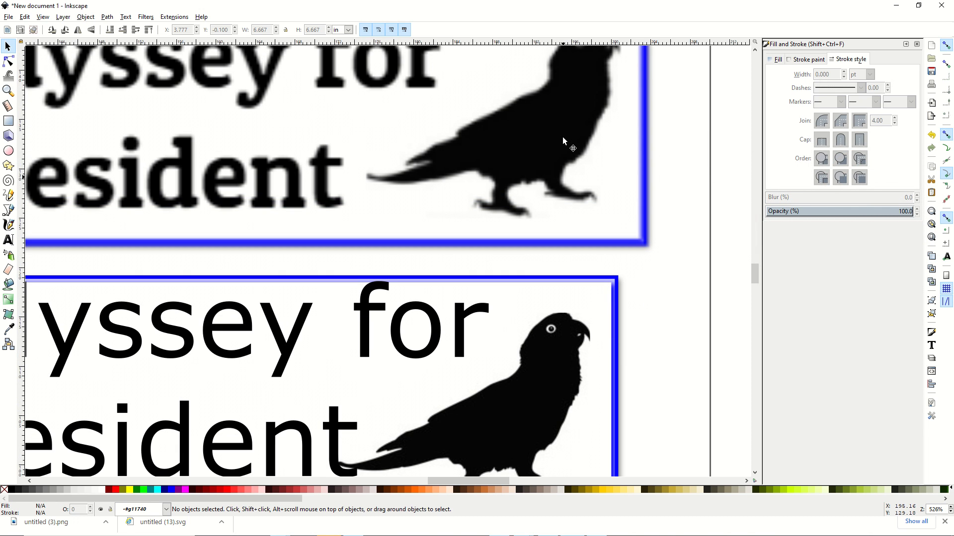
scroll(368, 159, down, 1)
scroll(351, 157, up, 2)
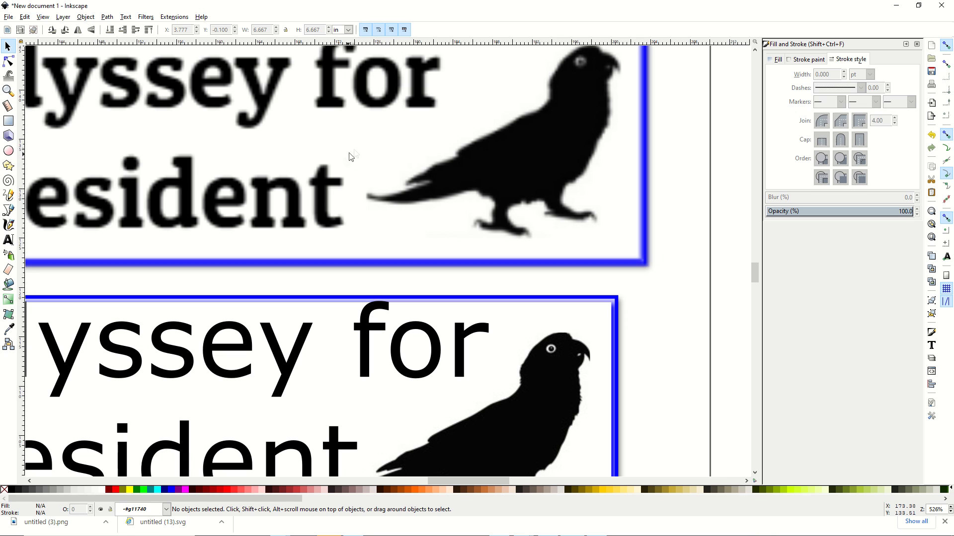
scroll(353, 149, down, 3)
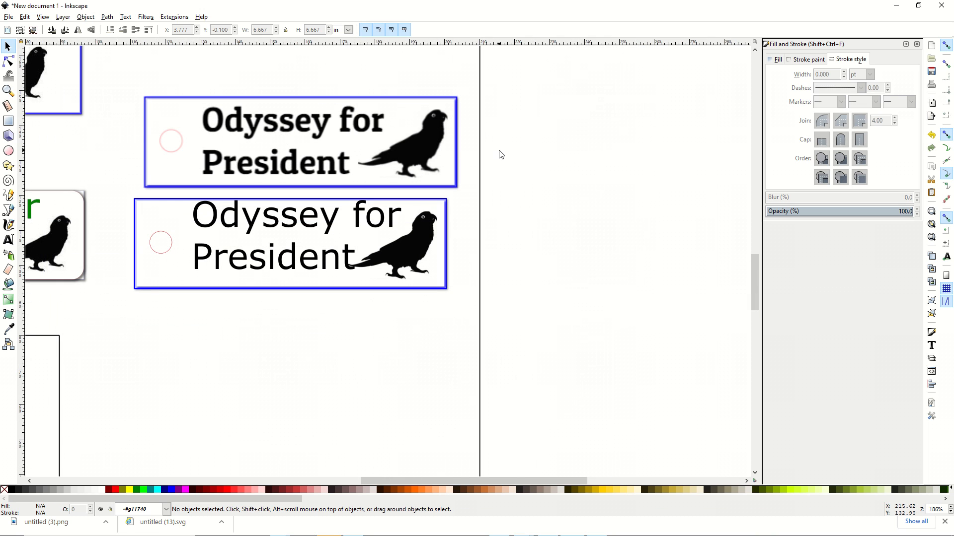
click(313, 164)
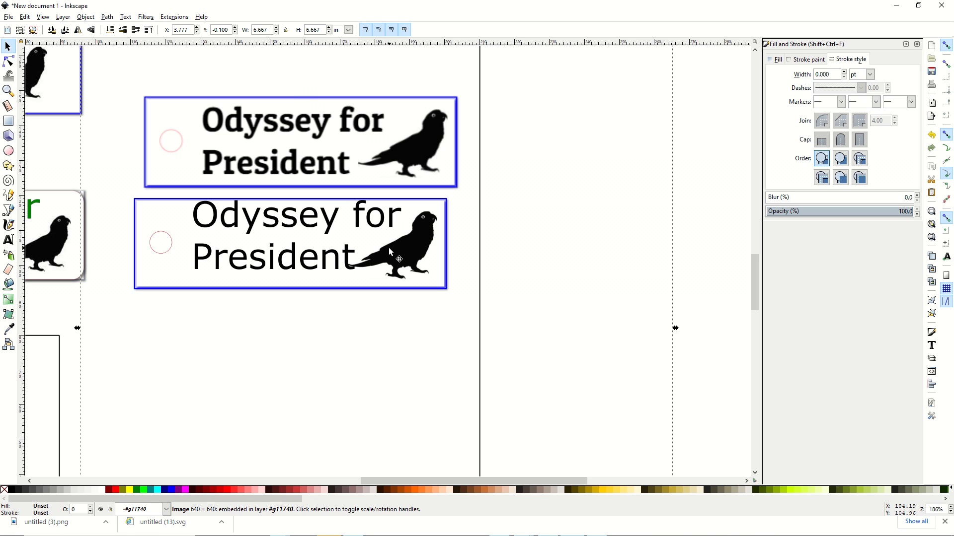
Step: Switch to Vectr, review the available export file formats, and close the export preview without downloading
key(alt+Tab)
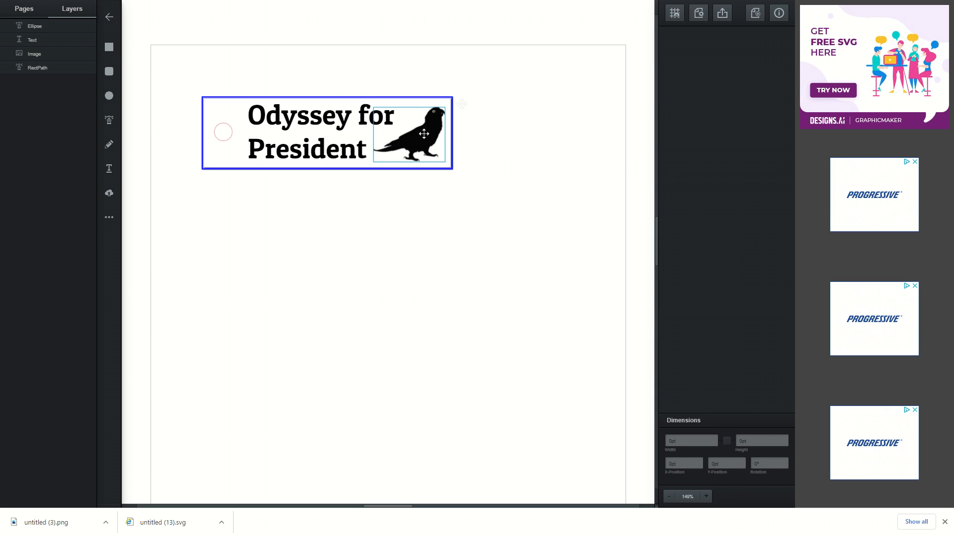
click(722, 13)
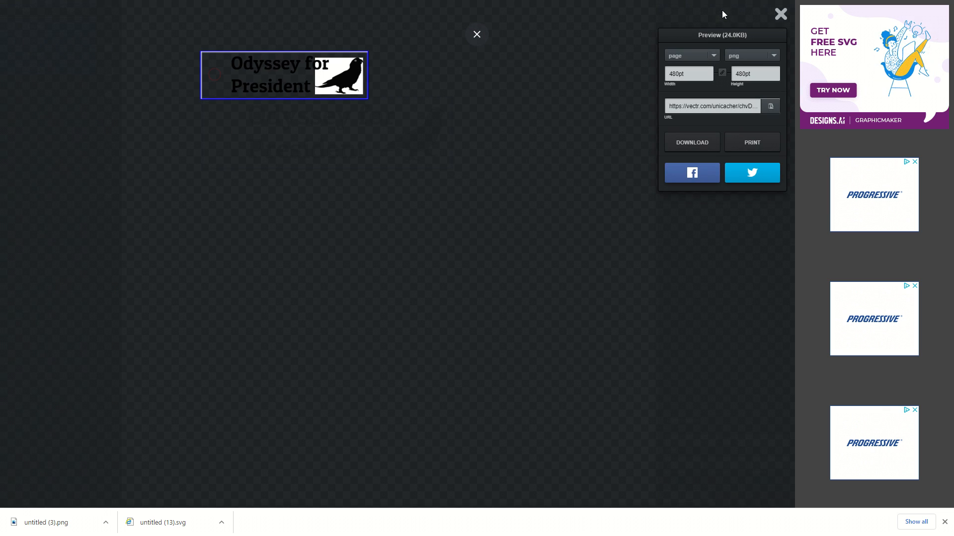
click(769, 55)
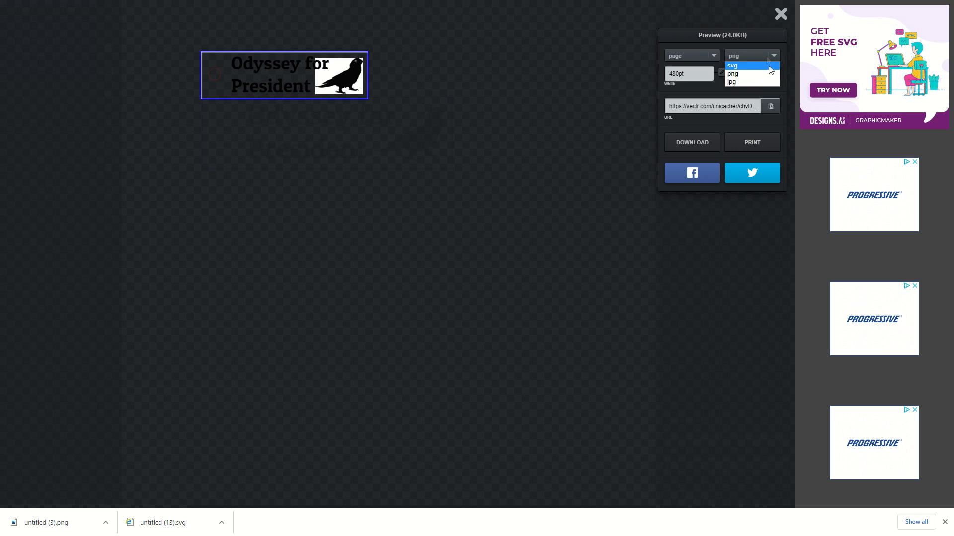
click(725, 16)
click(780, 14)
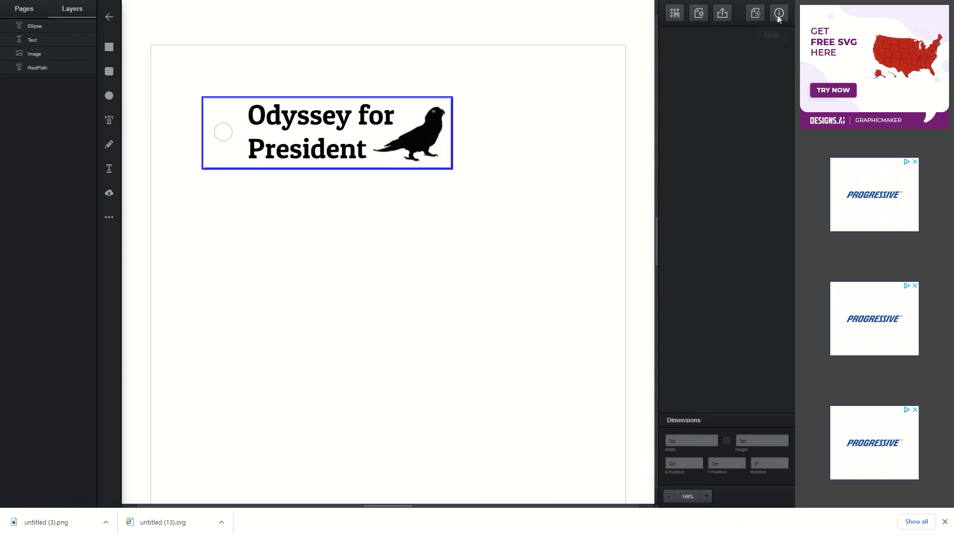